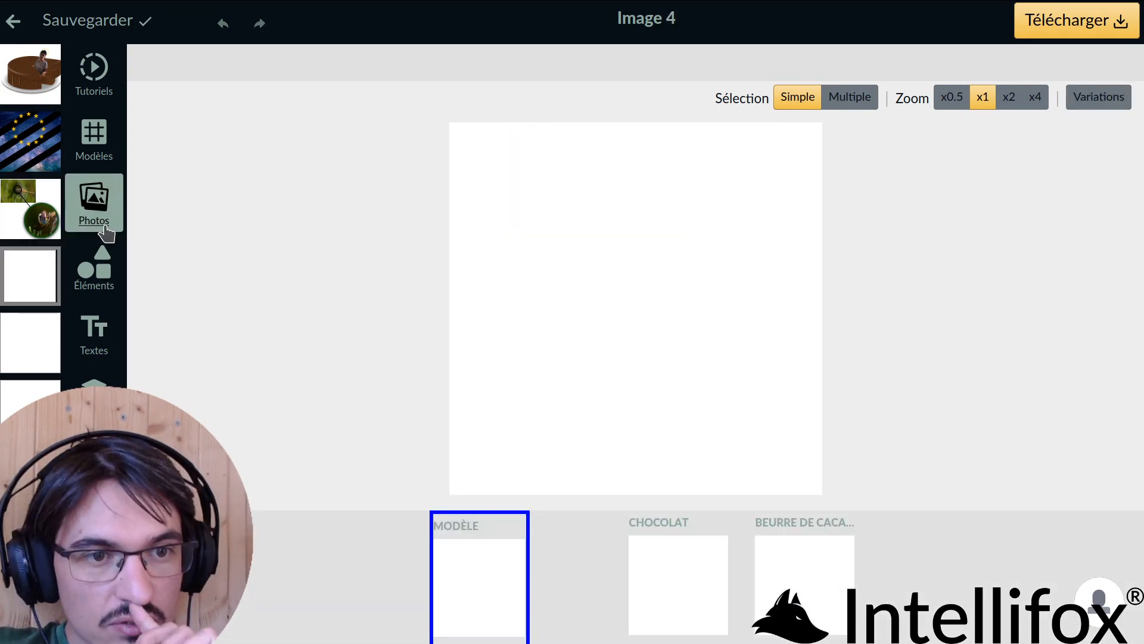
# Hide the variations strip and search the royalty-free image library for "chat".
pyautogui.click(105, 227)
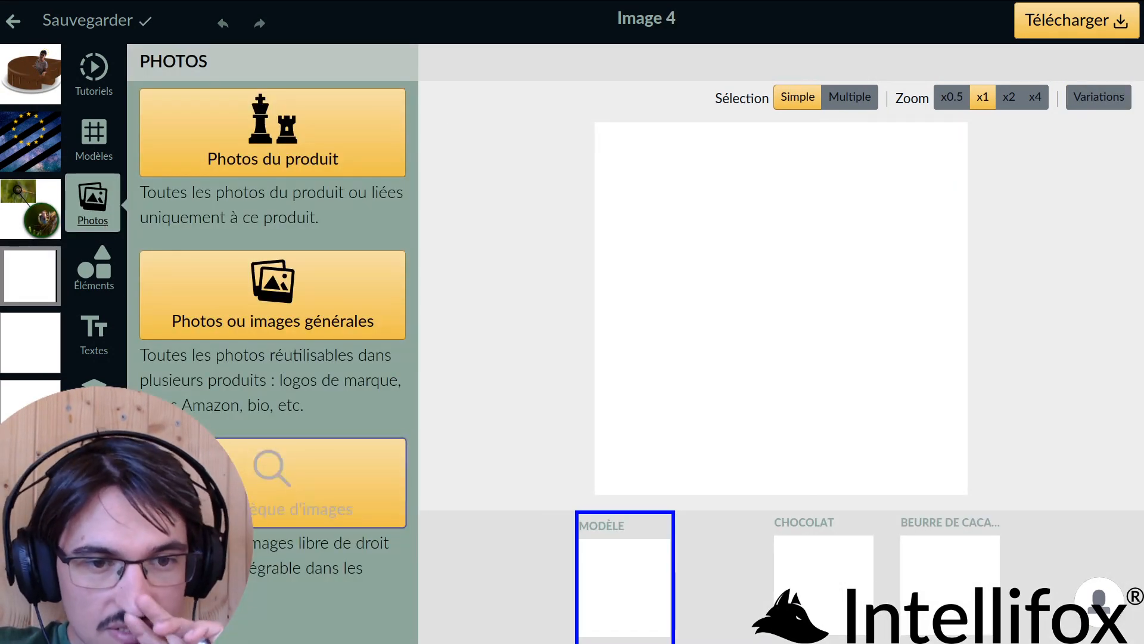
pyautogui.click(231, 485)
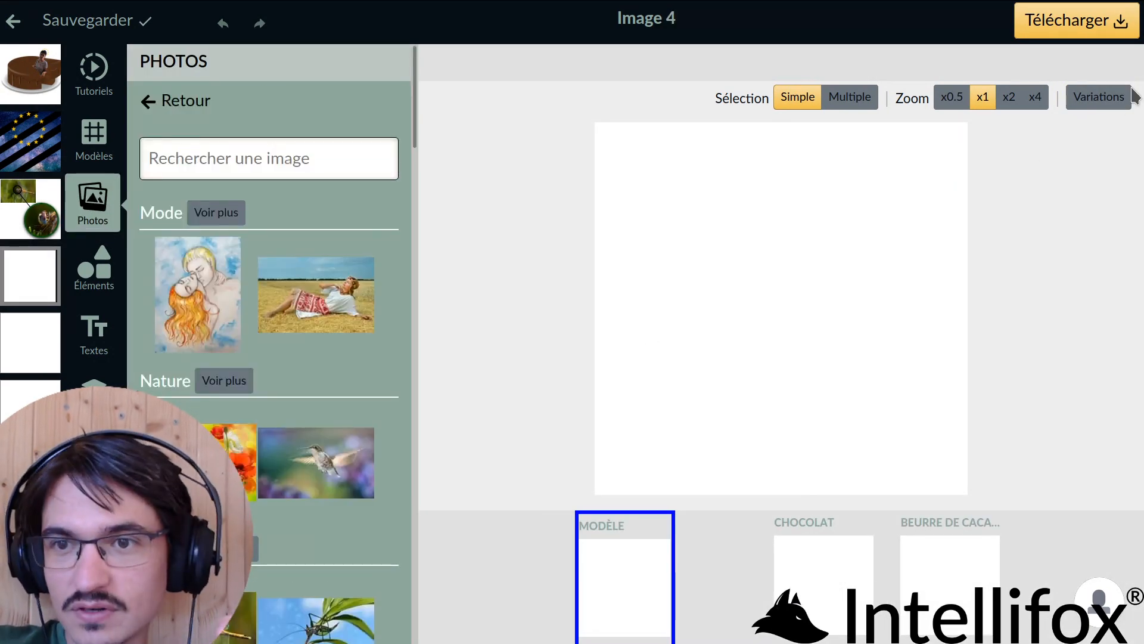
pyautogui.click(1107, 104)
pyautogui.click(312, 160)
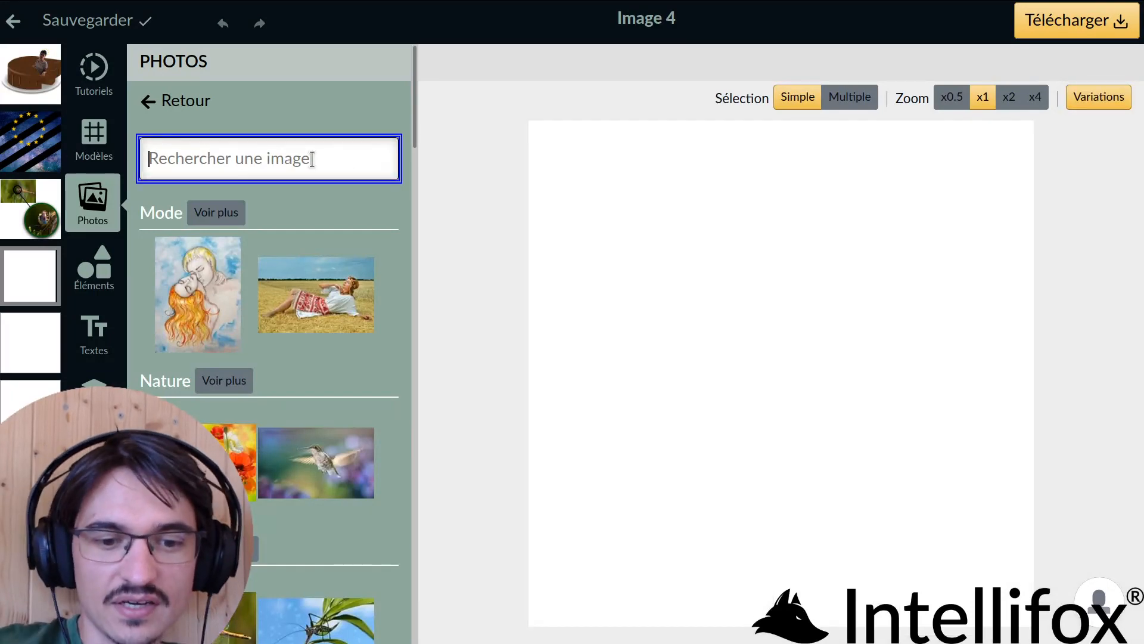
pyautogui.write('chat')
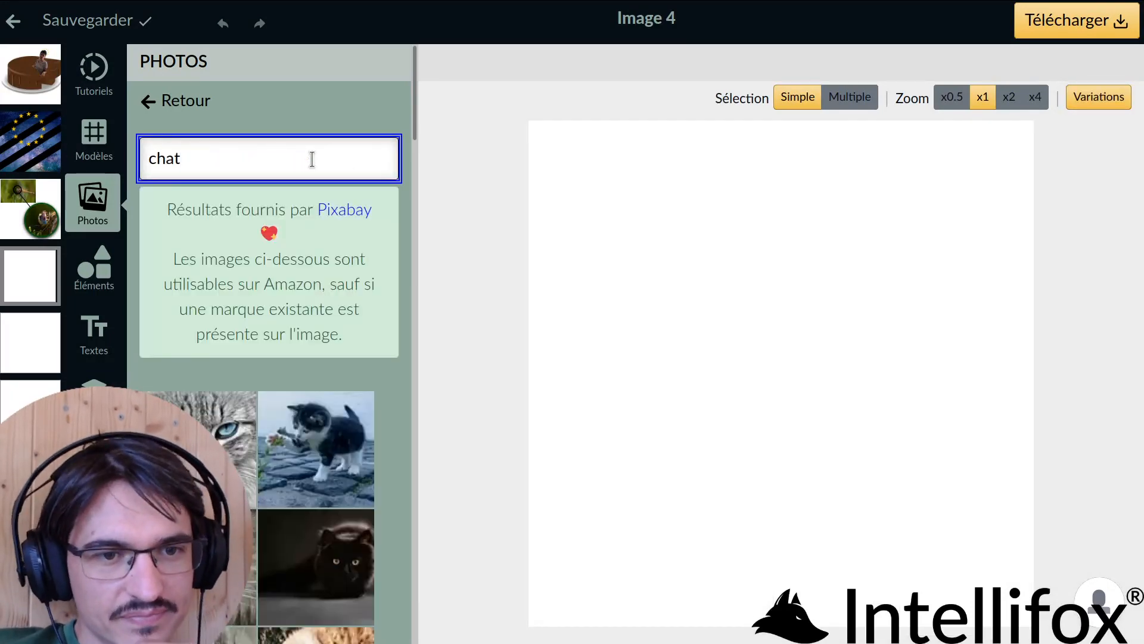
# Insert the front-facing tabby cat photo on the canvas and place a duplicate of it in the canvas's lower-right area.
pyautogui.scroll(-10, 334, 237)
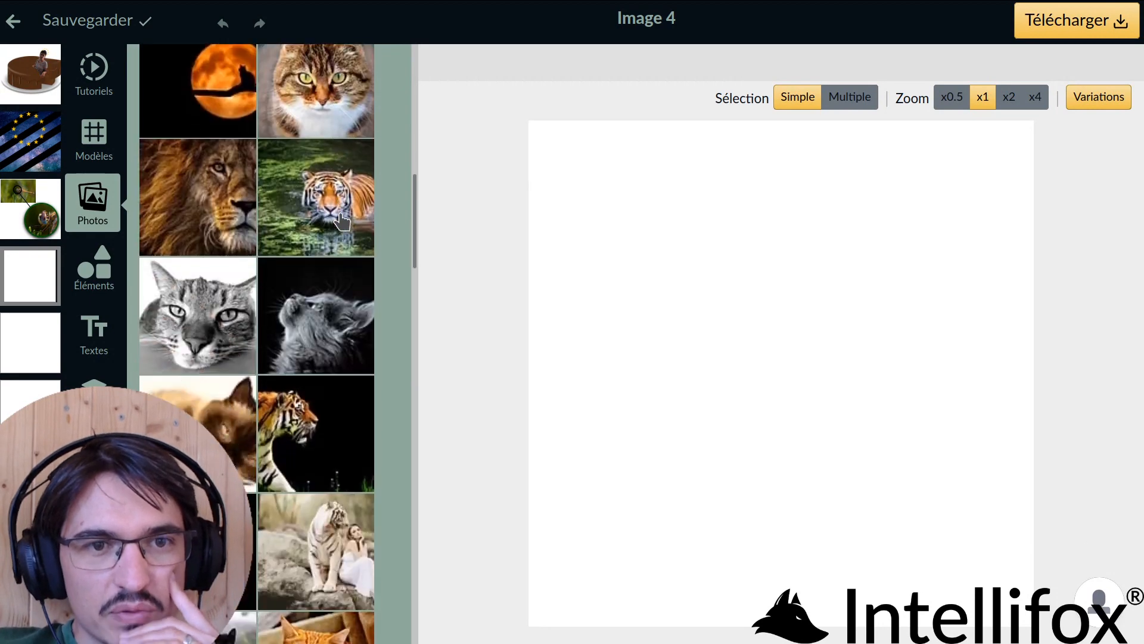
pyautogui.scroll(3, 341, 222)
pyautogui.scroll(-1, 325, 197)
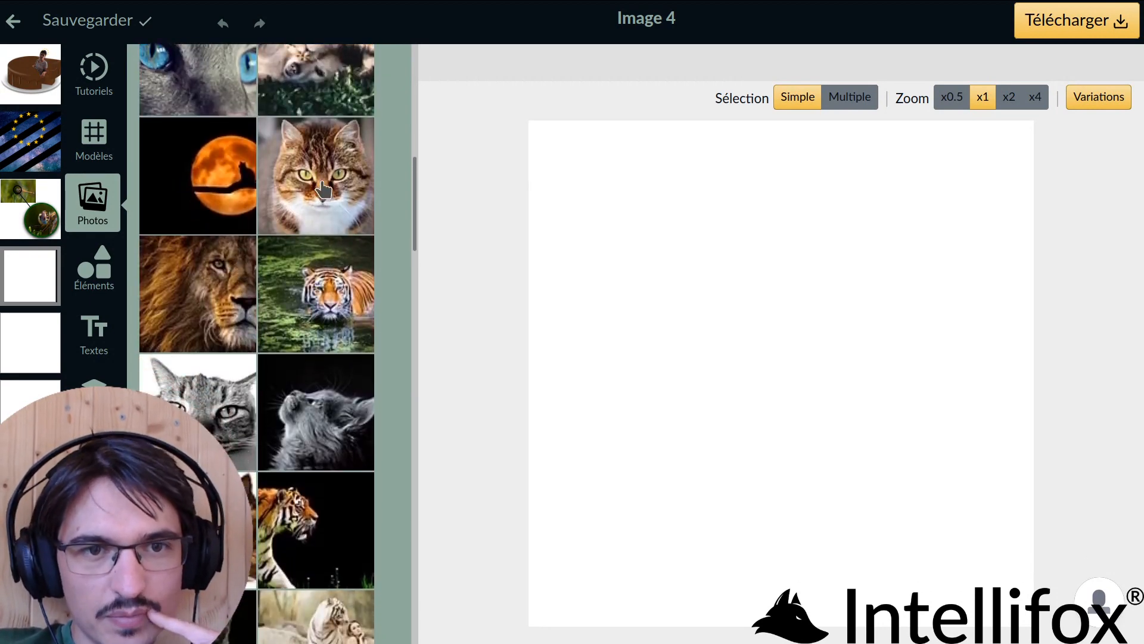
pyautogui.click(322, 189)
pyautogui.click(764, 330)
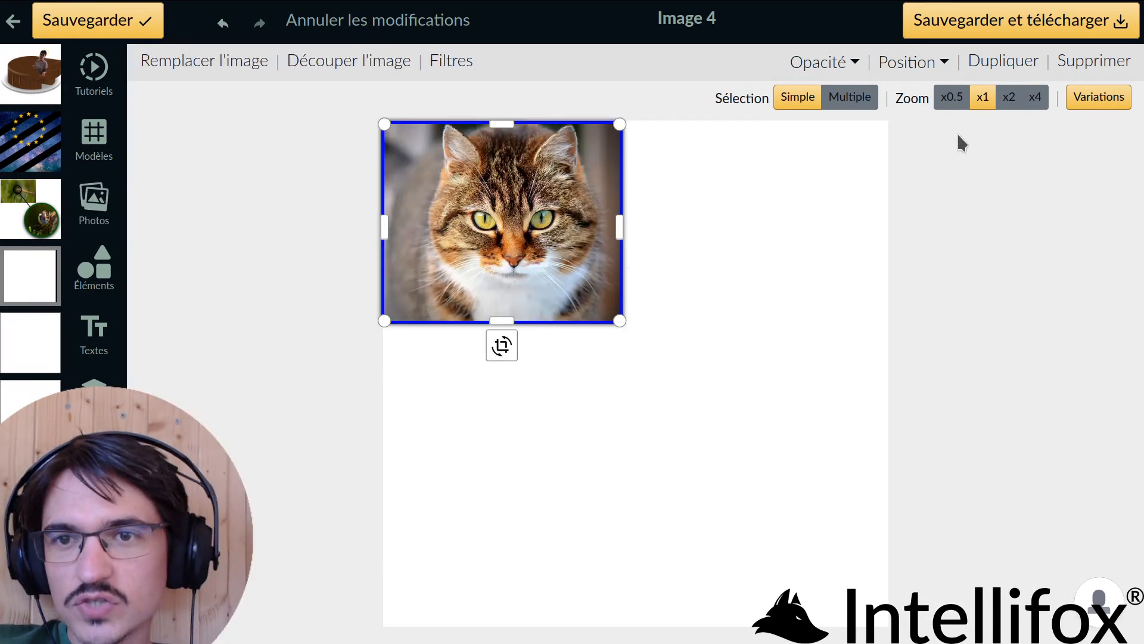
pyautogui.click(1003, 62)
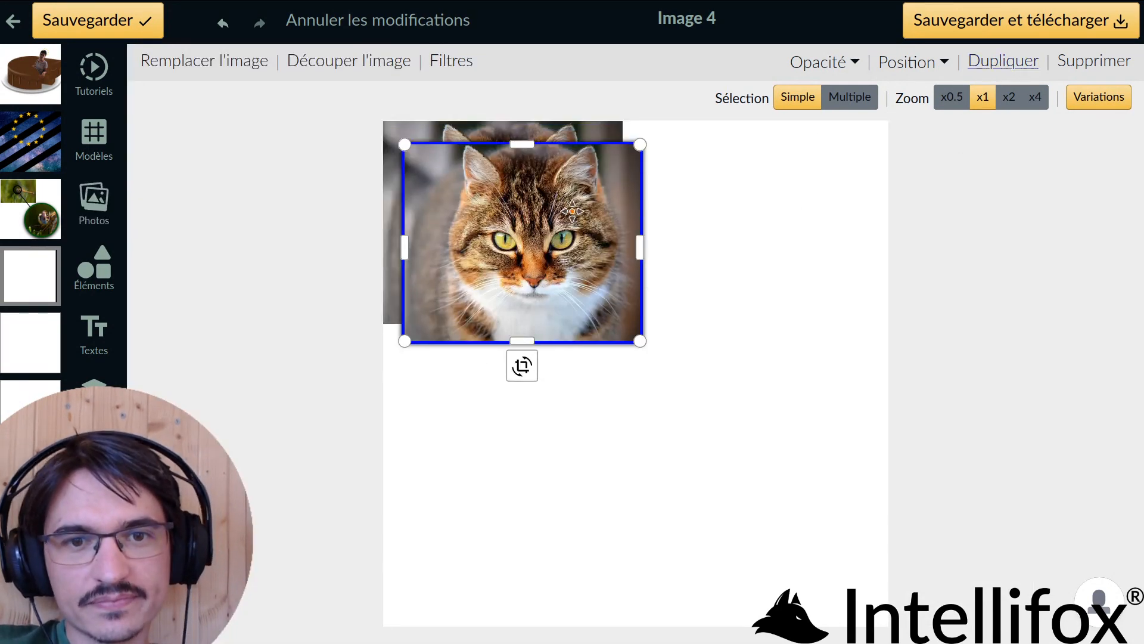
pyautogui.moveTo(533, 260); pyautogui.dragTo(729, 476)
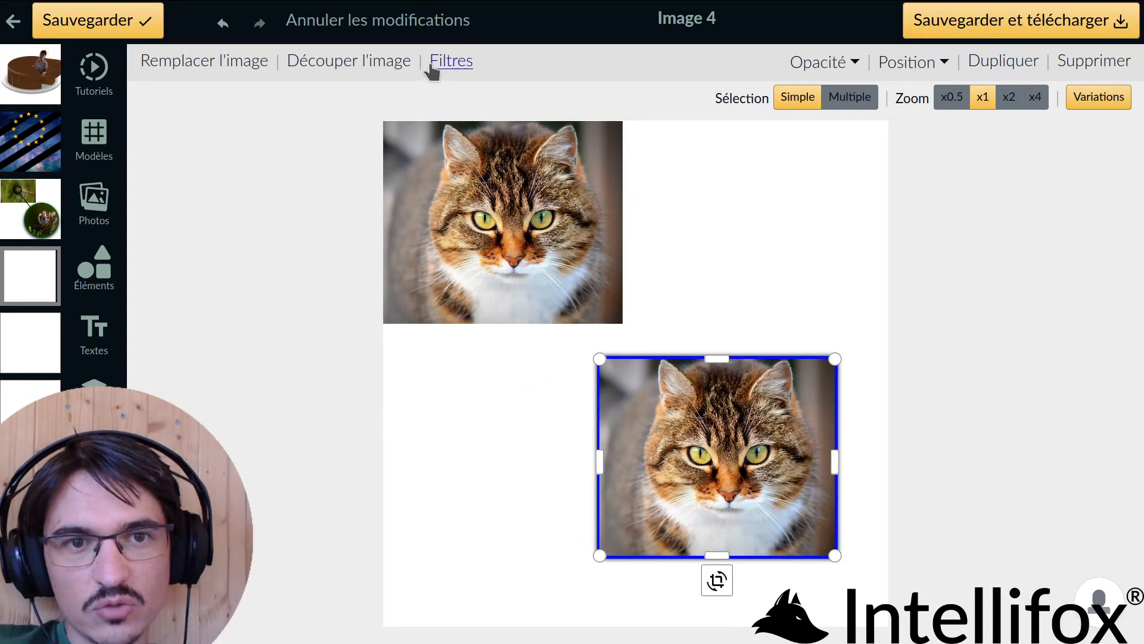
# Crop the duplicate photo to a small frame around the cat's left-hand eye.
pyautogui.click(369, 64)
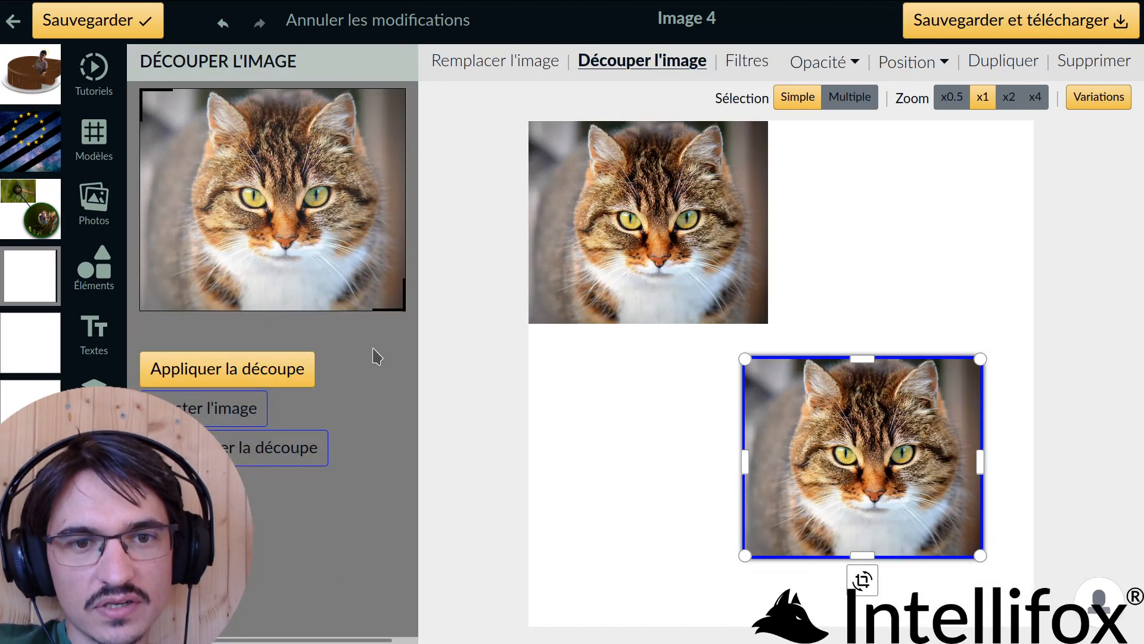
pyautogui.moveTo(403, 311); pyautogui.dragTo(281, 229)
pyautogui.moveTo(143, 91); pyautogui.dragTo(242, 177)
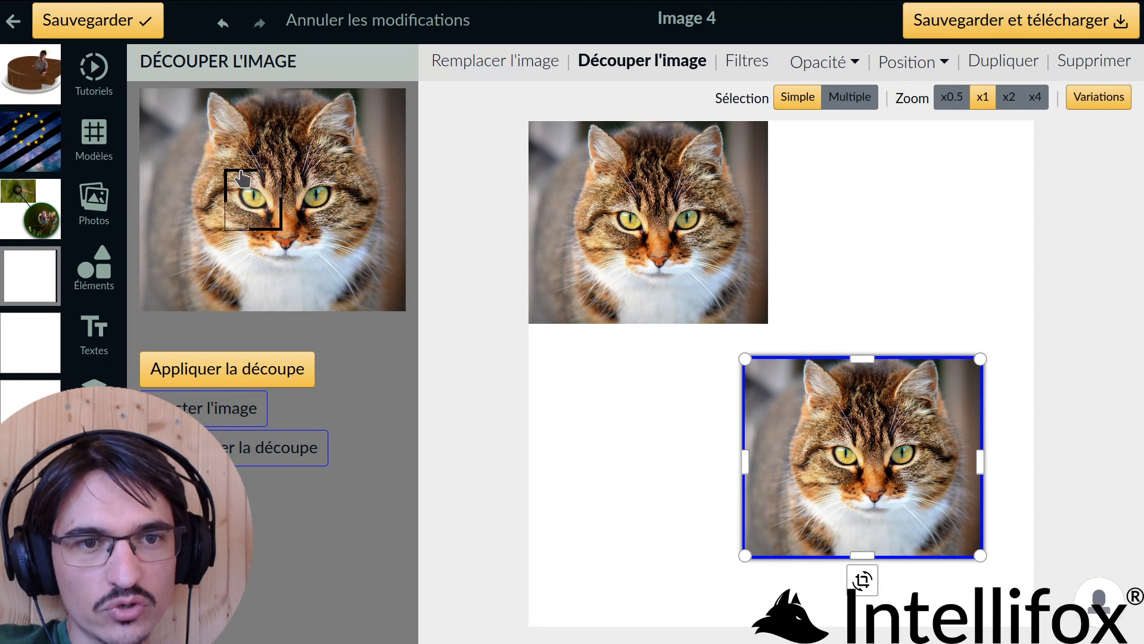
pyautogui.click(222, 382)
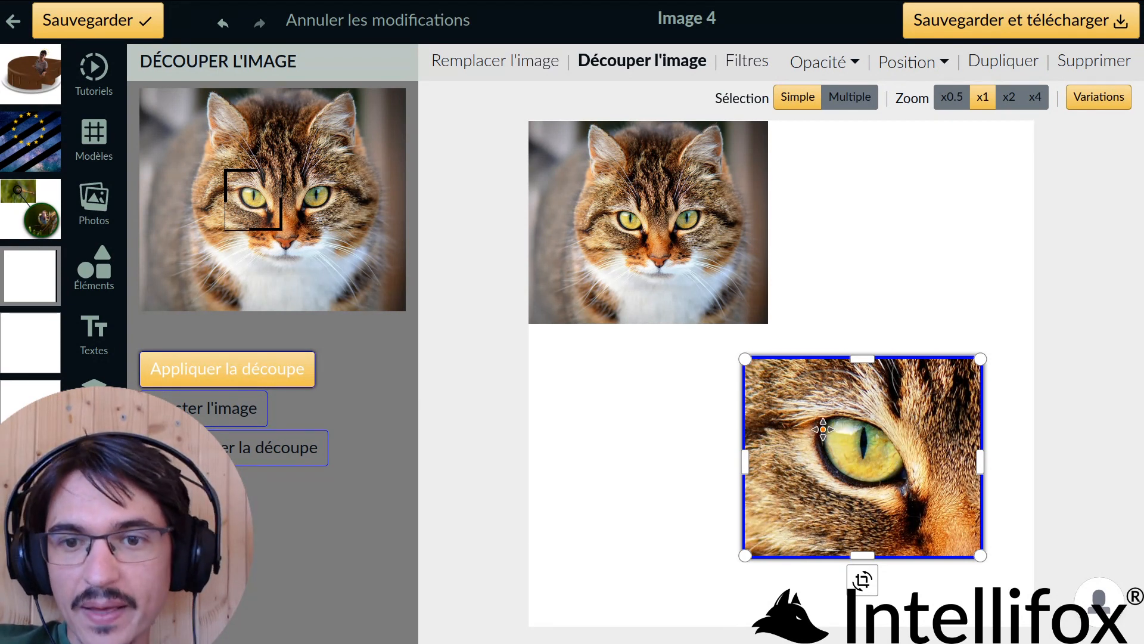
# Widen the cropped eye image, fit it back to the crop's proportions, and reposition it nearer the canvas's right edge.
pyautogui.moveTo(745, 463); pyautogui.dragTo(689, 460)
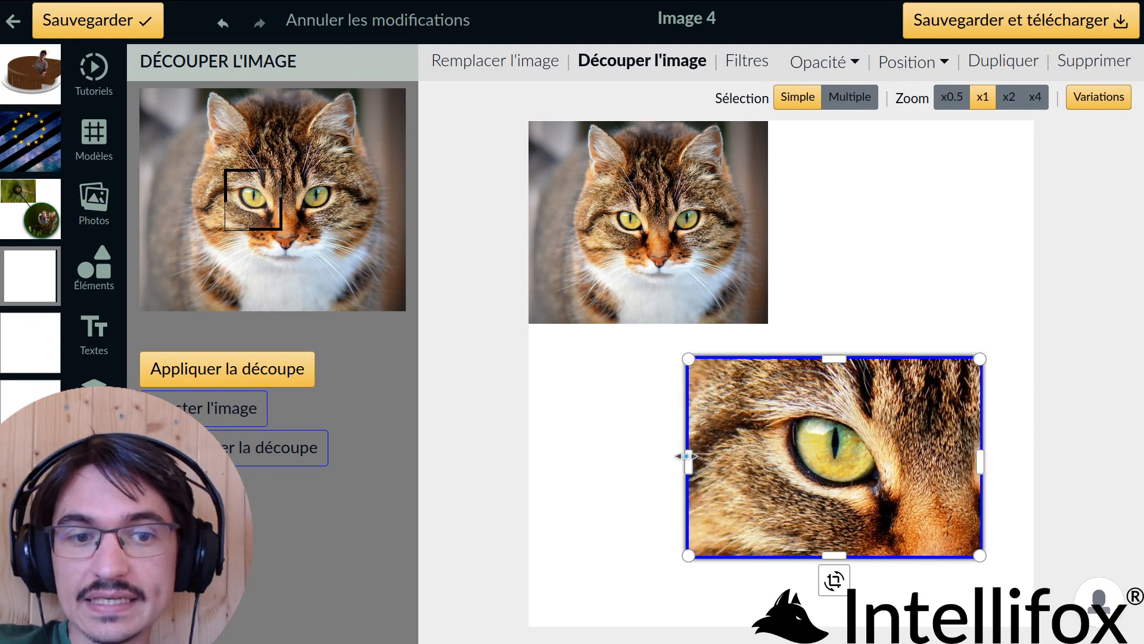
pyautogui.click(197, 414)
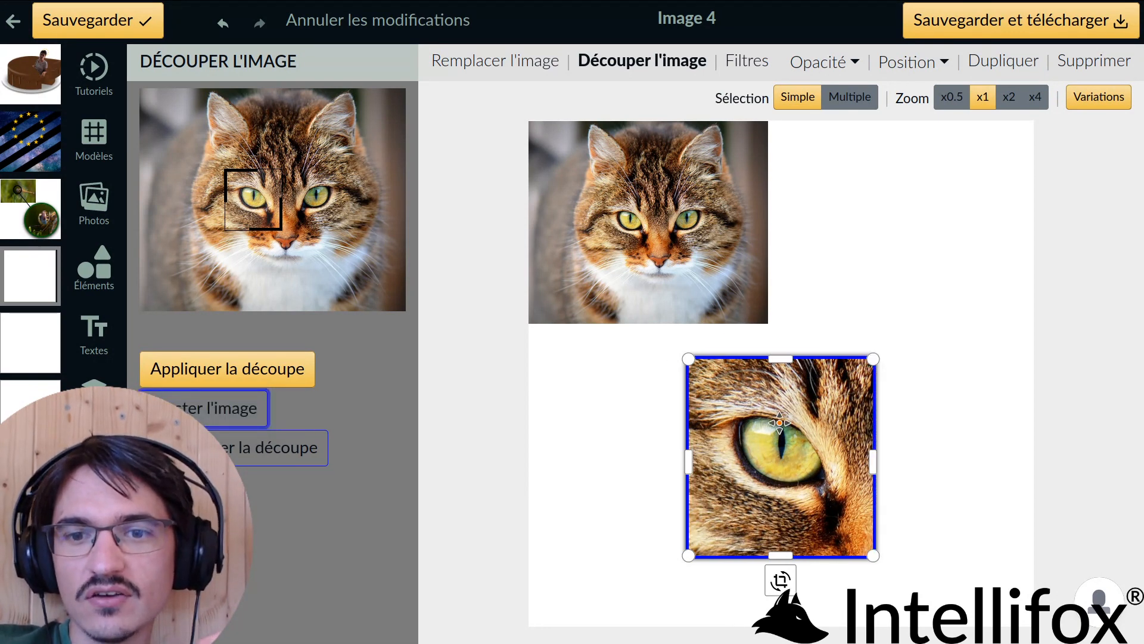
pyautogui.moveTo(786, 453); pyautogui.dragTo(876, 460)
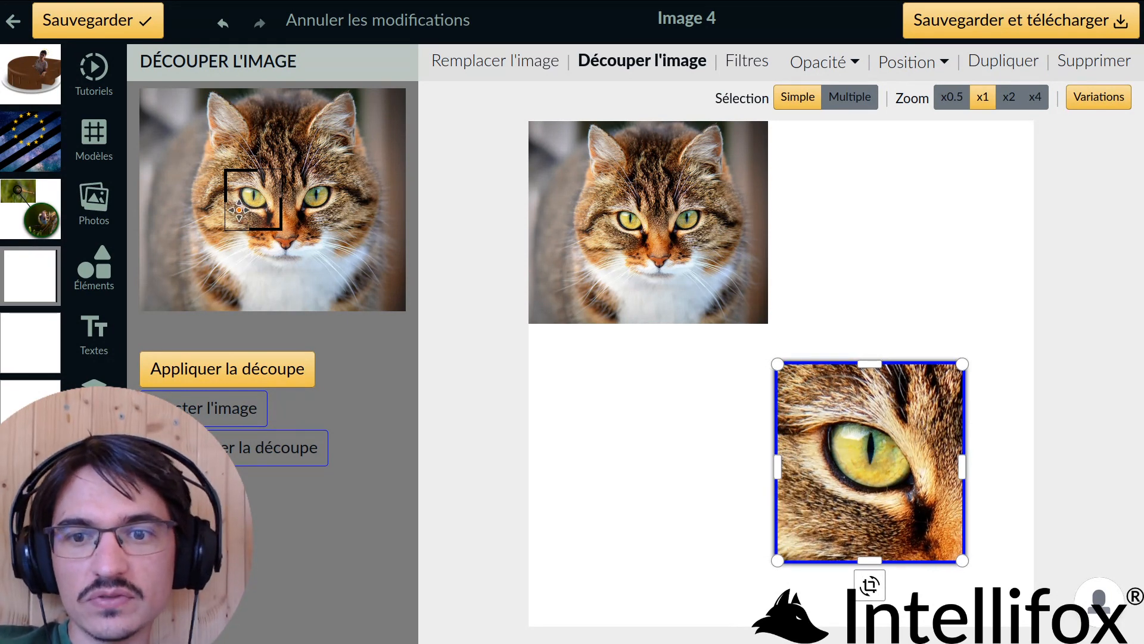
# Shift the crop frame to the cat's other eye and apply it, and do the same with the forehead.
pyautogui.moveTo(239, 210); pyautogui.dragTo(304, 207)
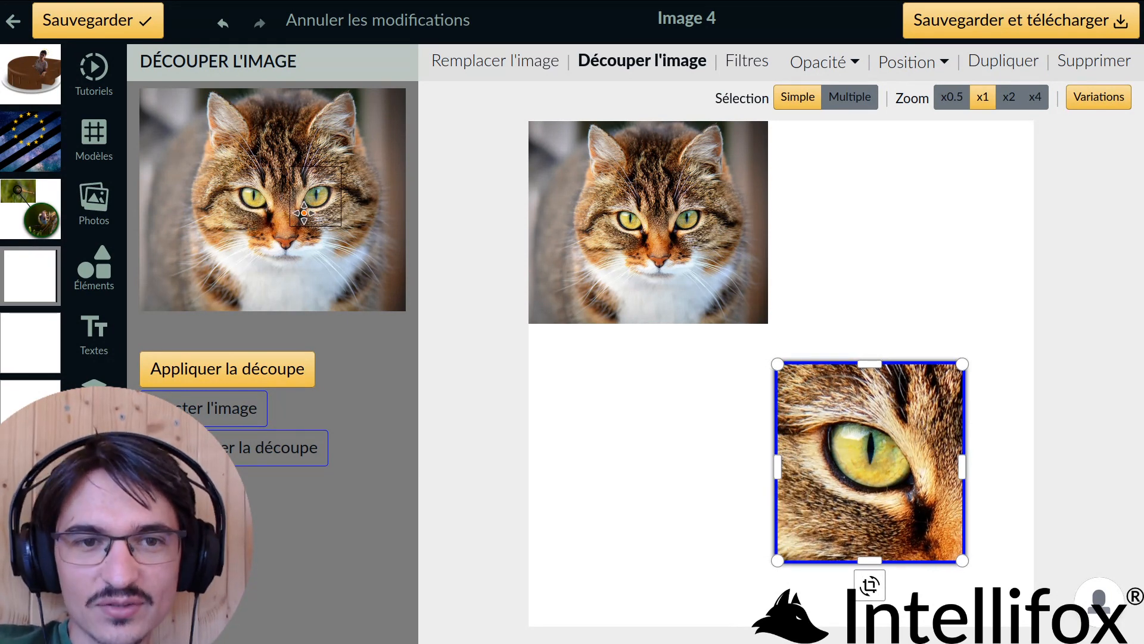
pyautogui.click(214, 382)
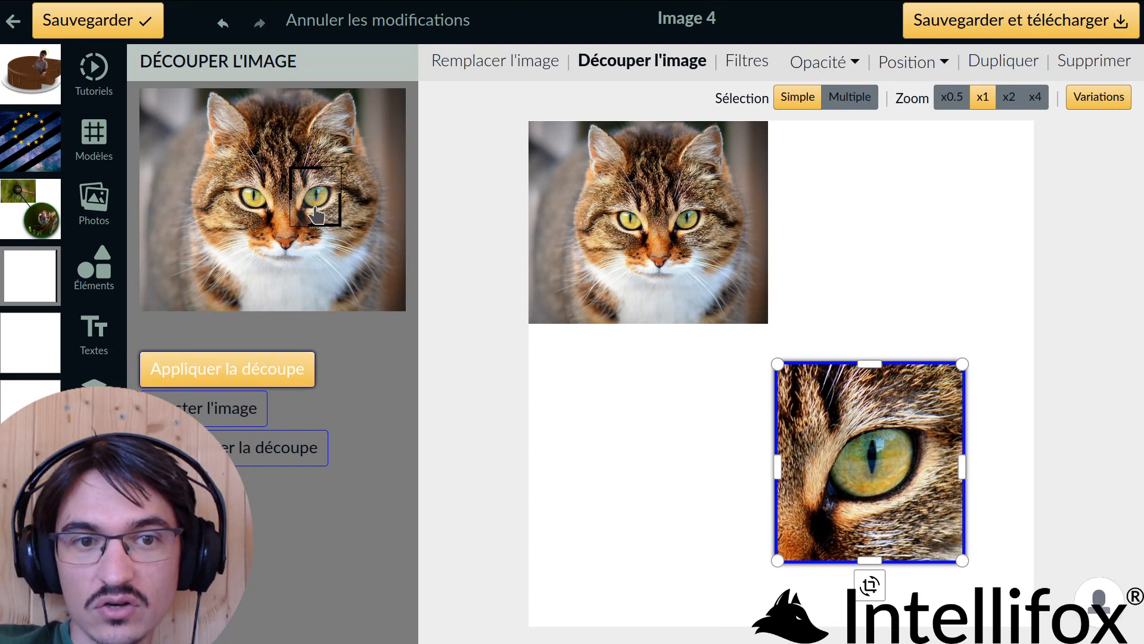
pyautogui.moveTo(316, 215); pyautogui.dragTo(260, 172)
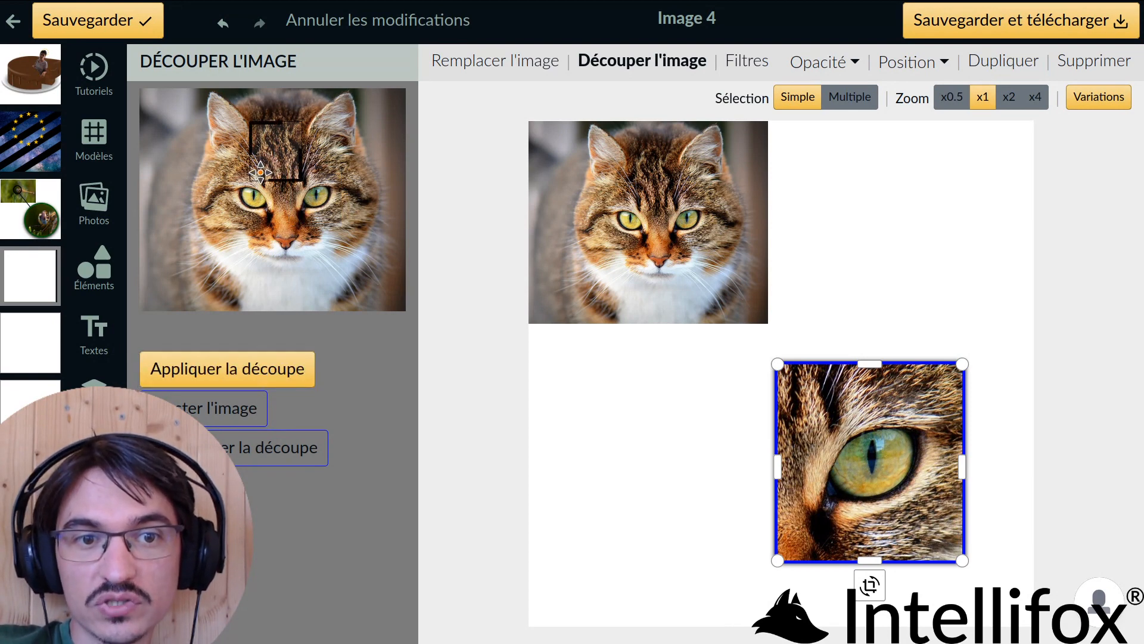
pyautogui.click(209, 380)
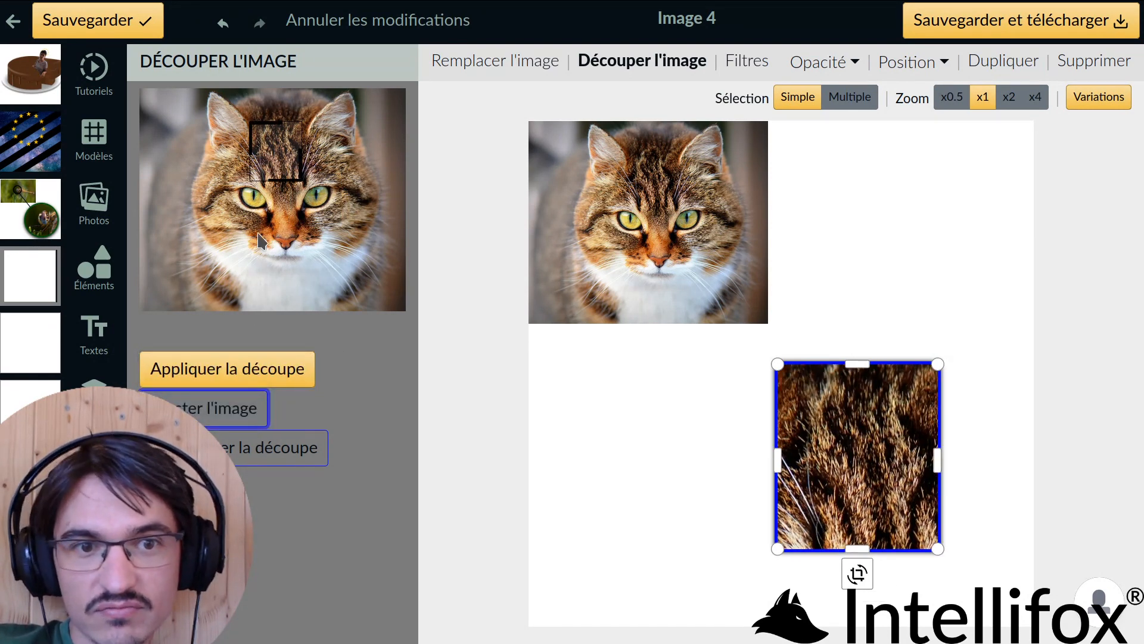
# Recrop the duplicate around the cat's nose and mouth and widen the resulting image slightly.
pyautogui.moveTo(252, 174); pyautogui.dragTo(262, 260)
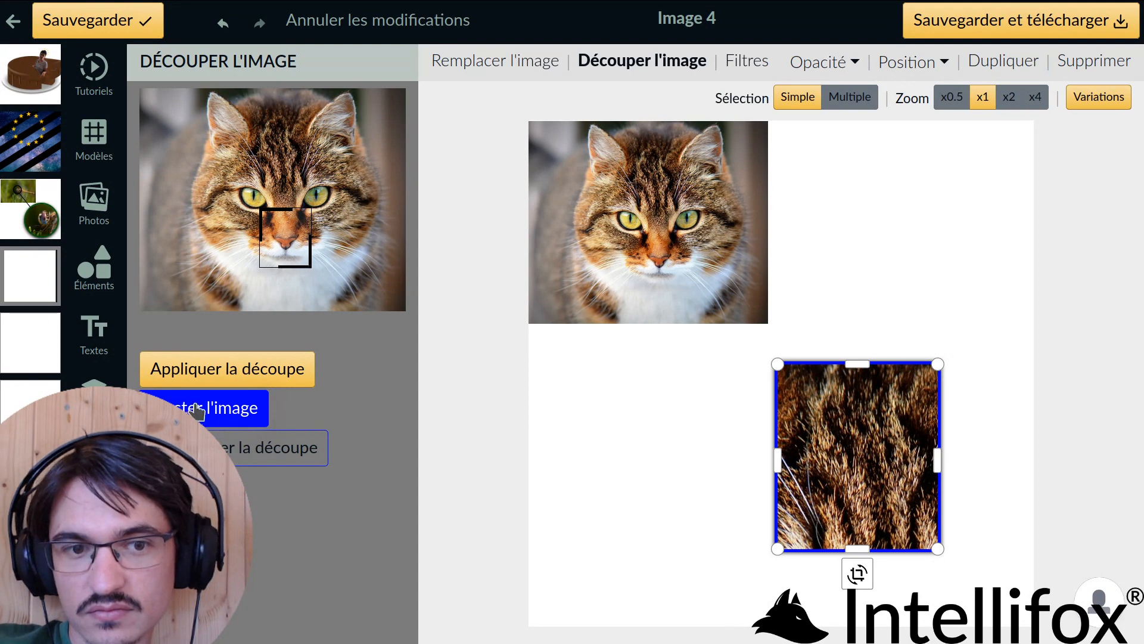
pyautogui.click(206, 378)
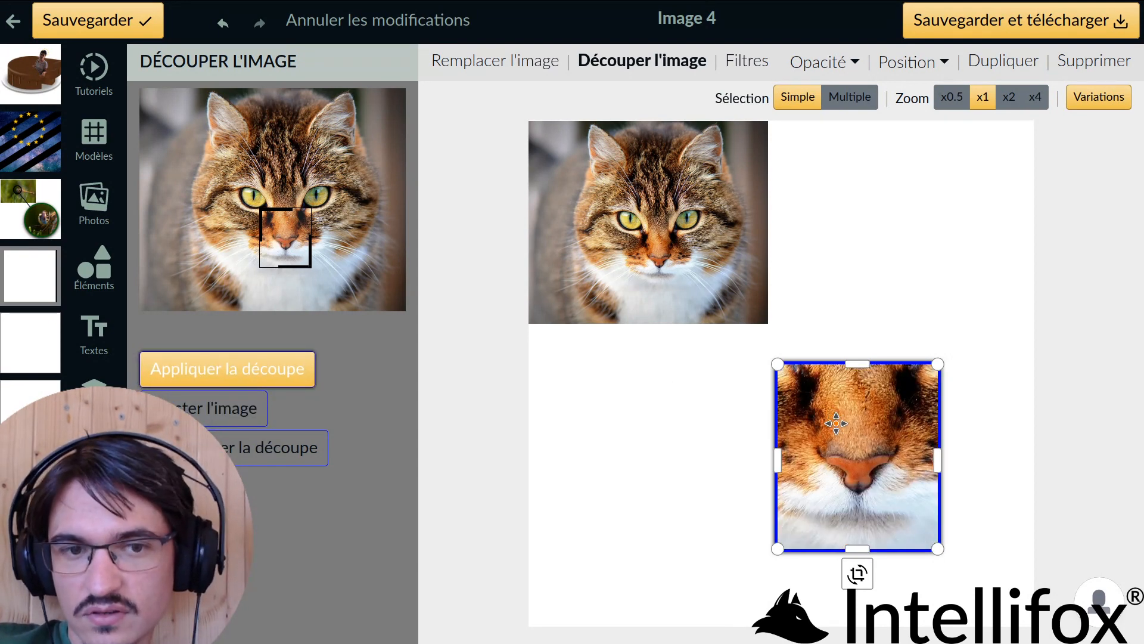
pyautogui.moveTo(937, 548); pyautogui.dragTo(965, 544)
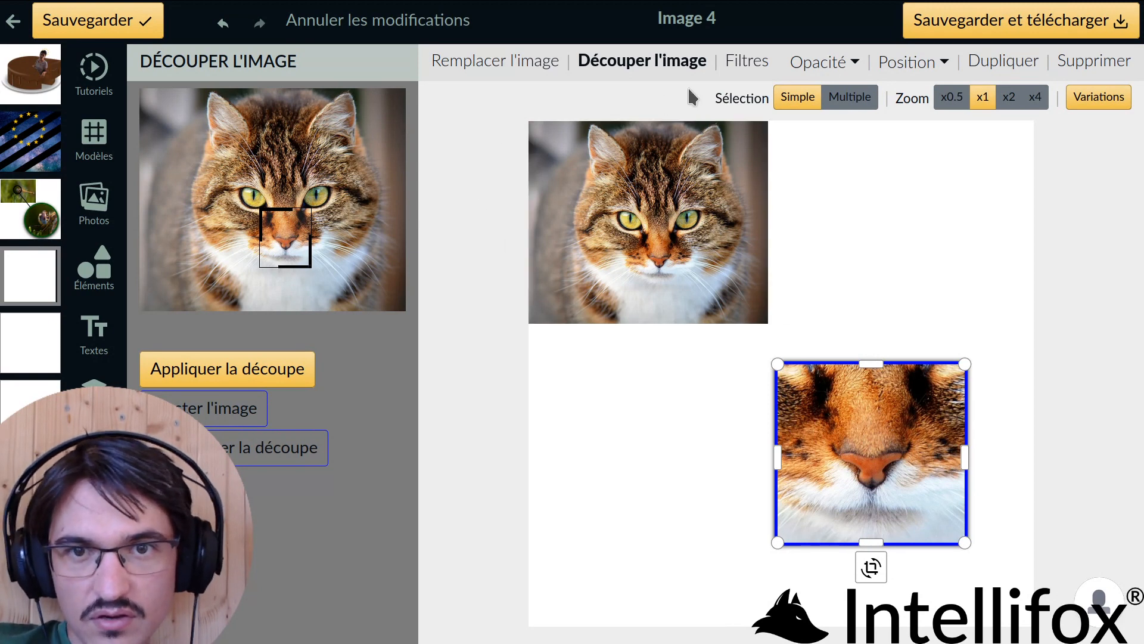
# Round the borders of the cropped nose image to 100 so that it forms a circle.
pyautogui.click(737, 64)
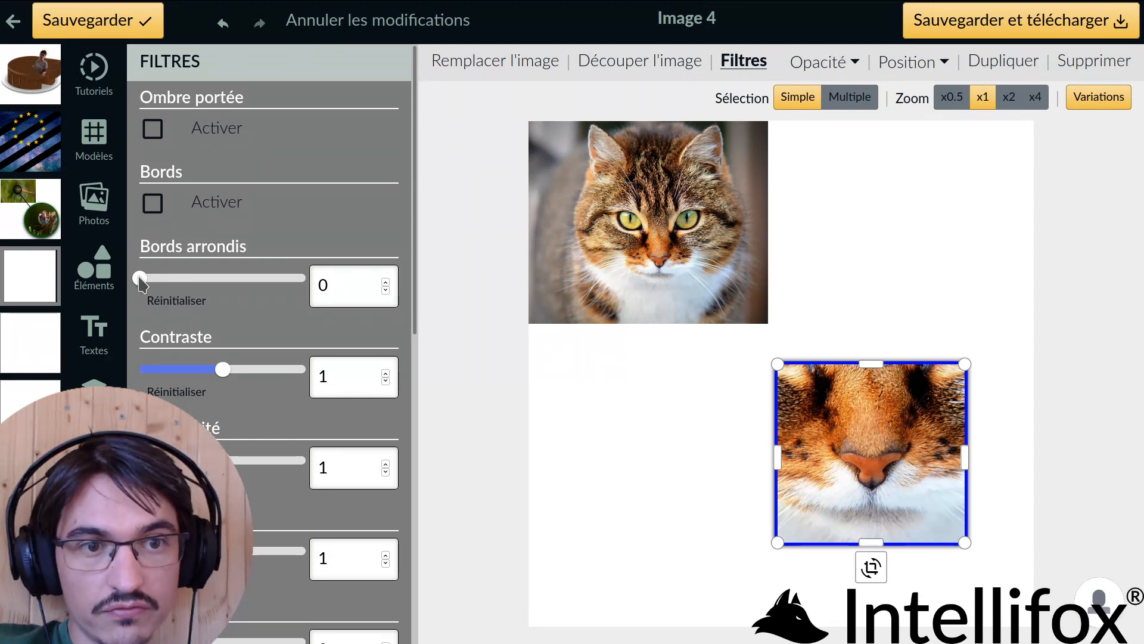
pyautogui.moveTo(185, 279); pyautogui.dragTo(371, 271)
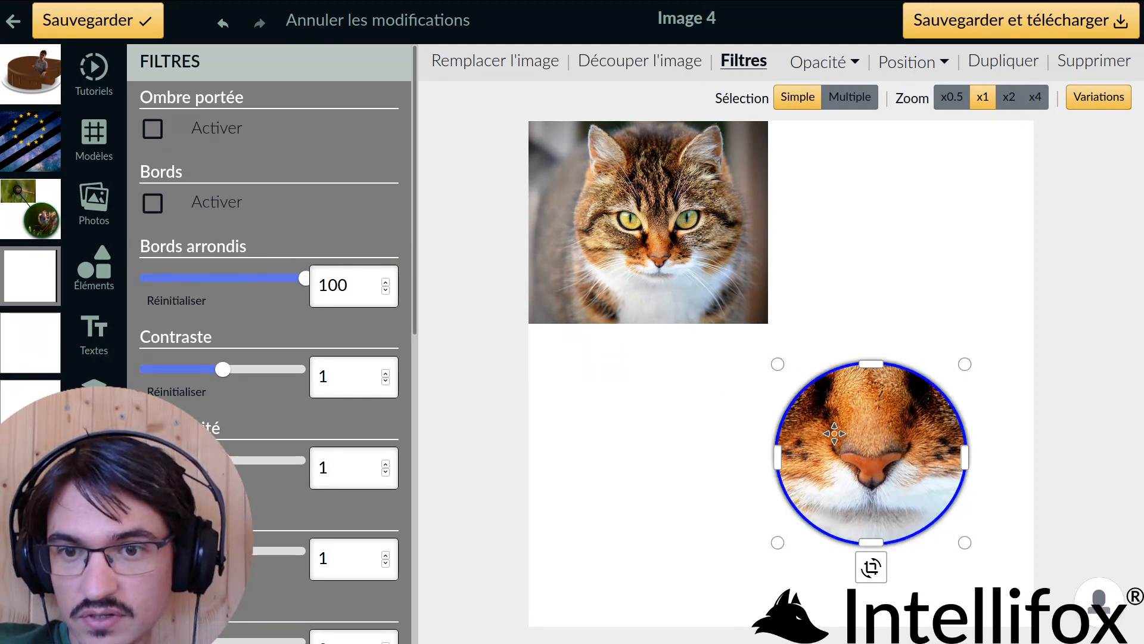
pyautogui.press('Escape')
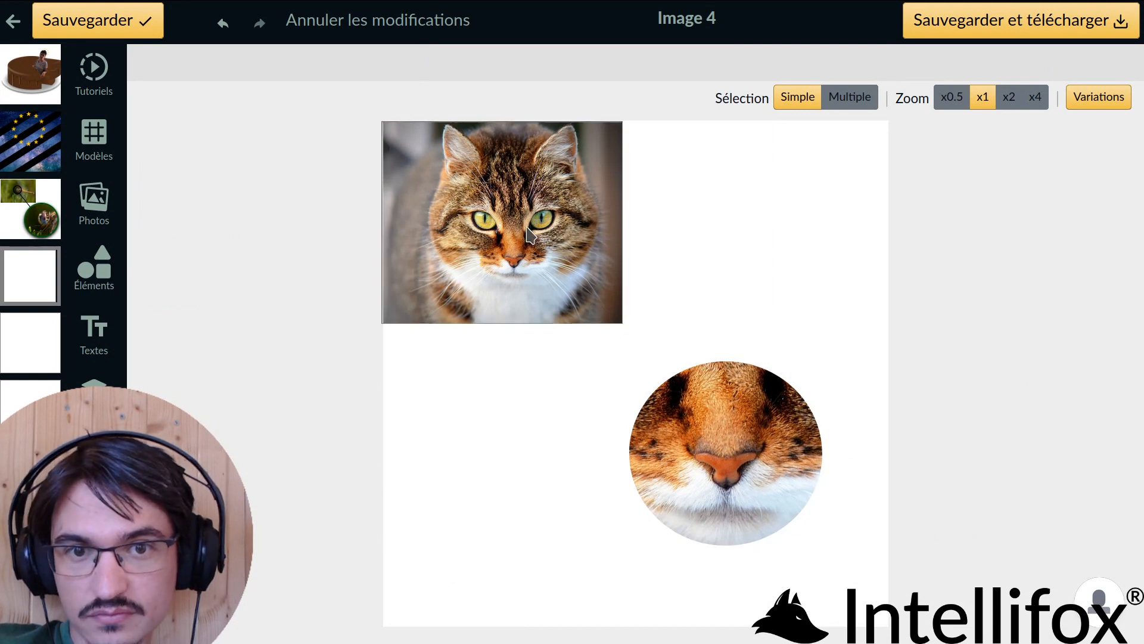
# Enlarge the circular nose close-up and move it down into the canvas's lower-right area.
pyautogui.click(730, 438)
pyautogui.moveTo(818, 364); pyautogui.dragTo(888, 312)
pyautogui.moveTo(793, 406); pyautogui.dragTo(762, 454)
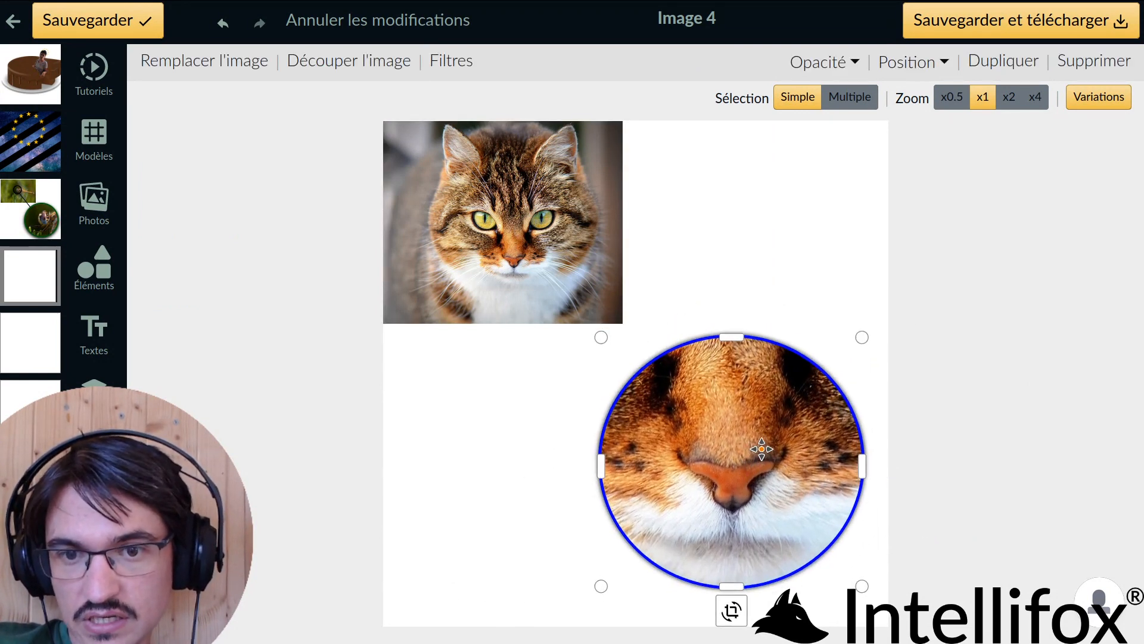
pyautogui.press('Escape')
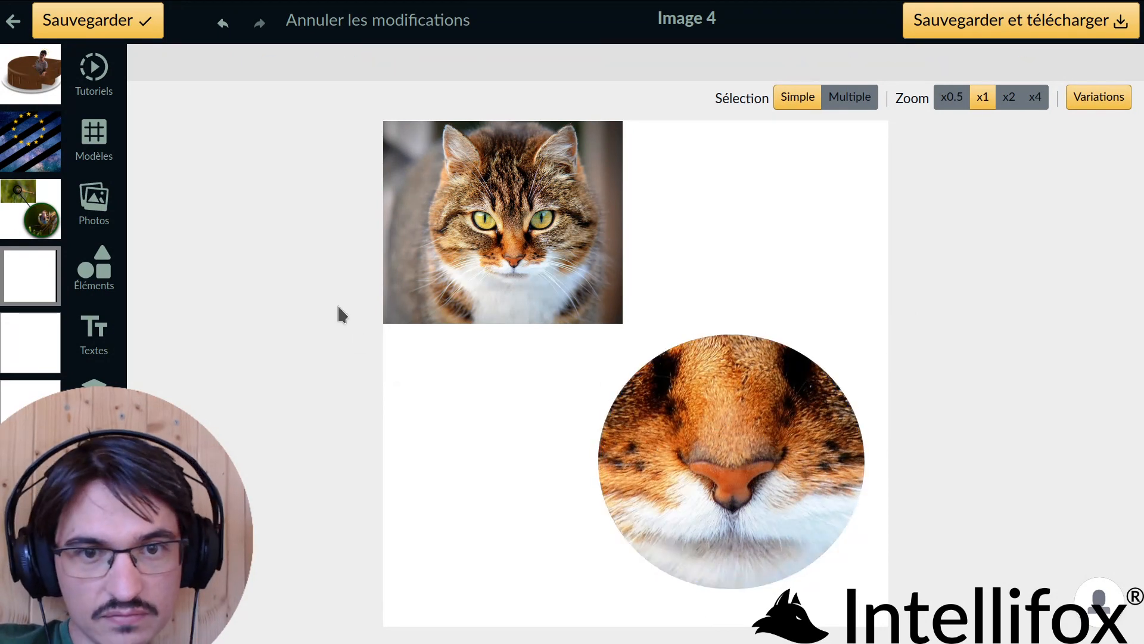
# Enable a border on the circular close-up and color it dark brown (#693D00).
pyautogui.click(703, 448)
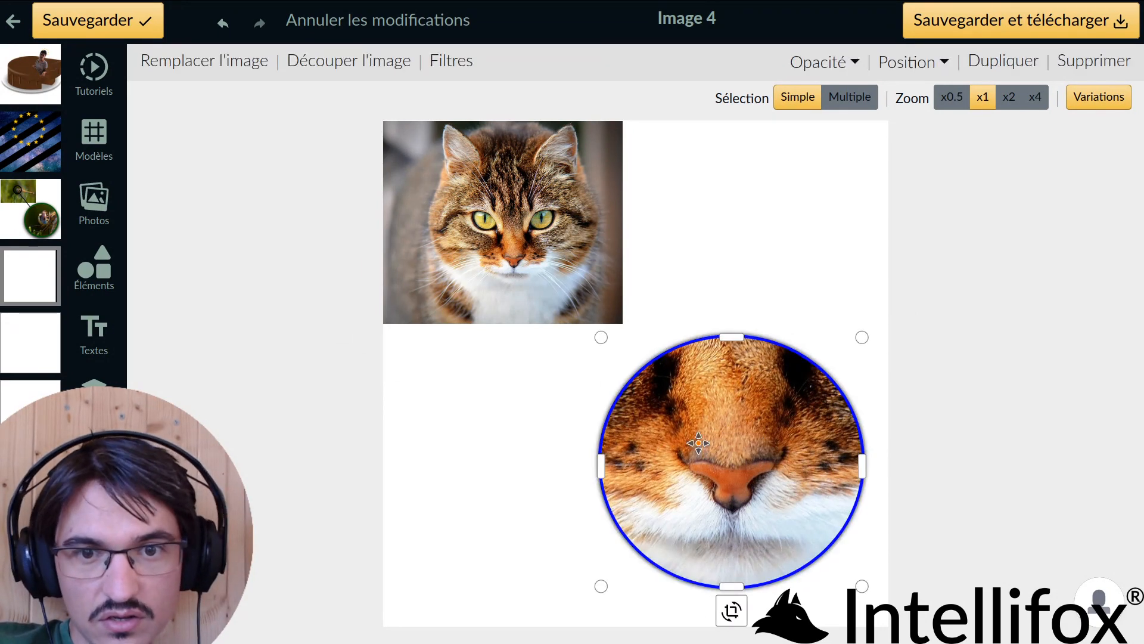
pyautogui.click(448, 66)
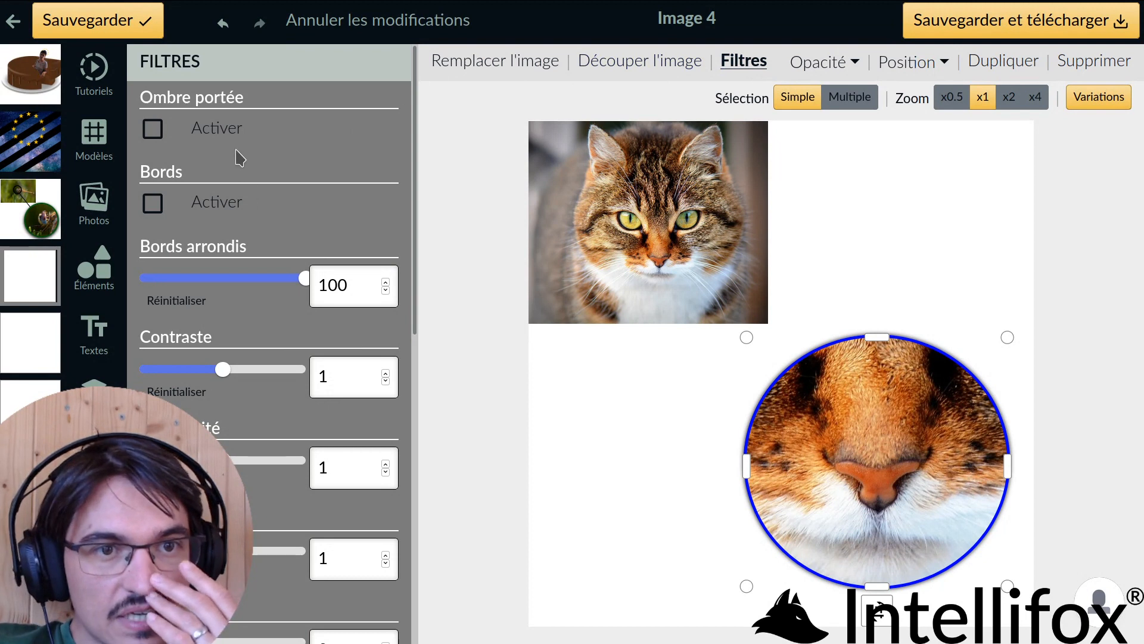
pyautogui.click(154, 205)
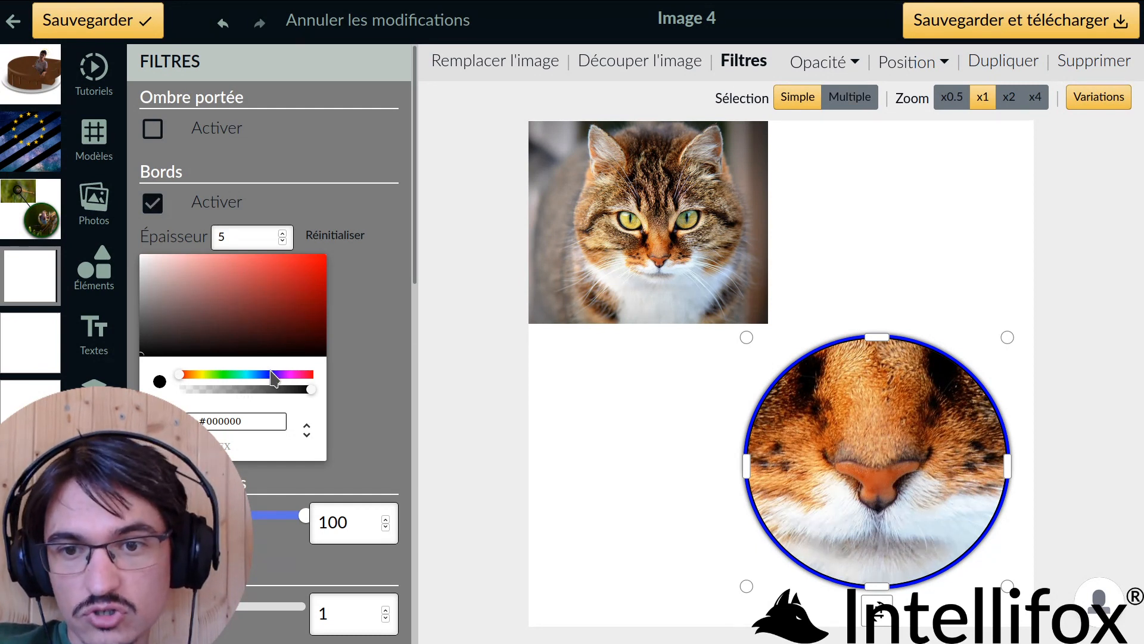
pyautogui.click(195, 374)
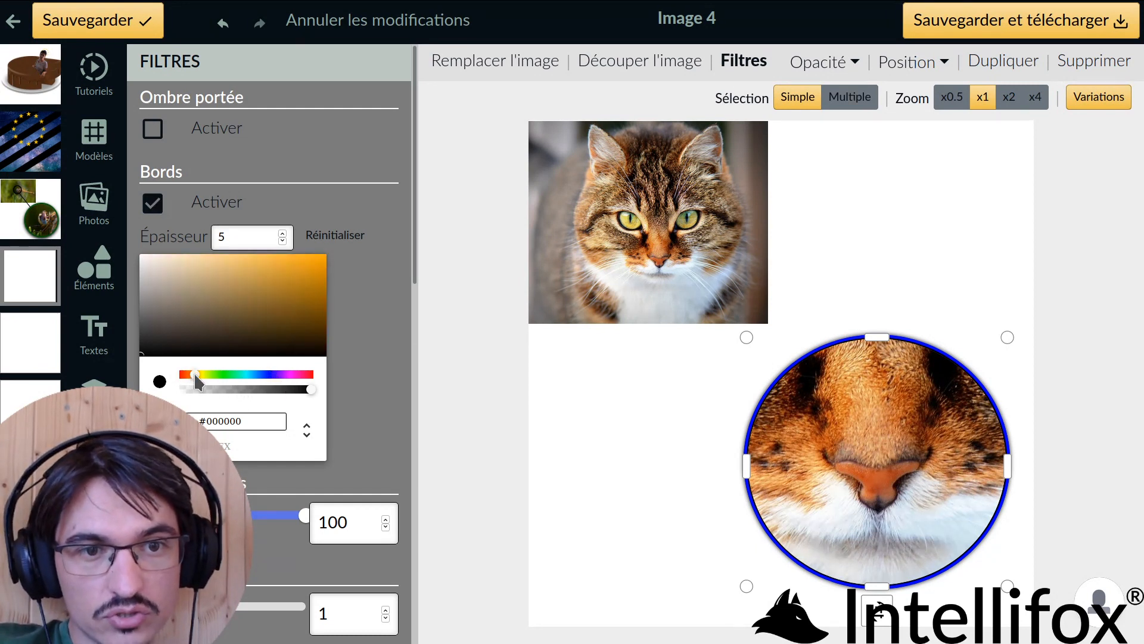
pyautogui.click(322, 320)
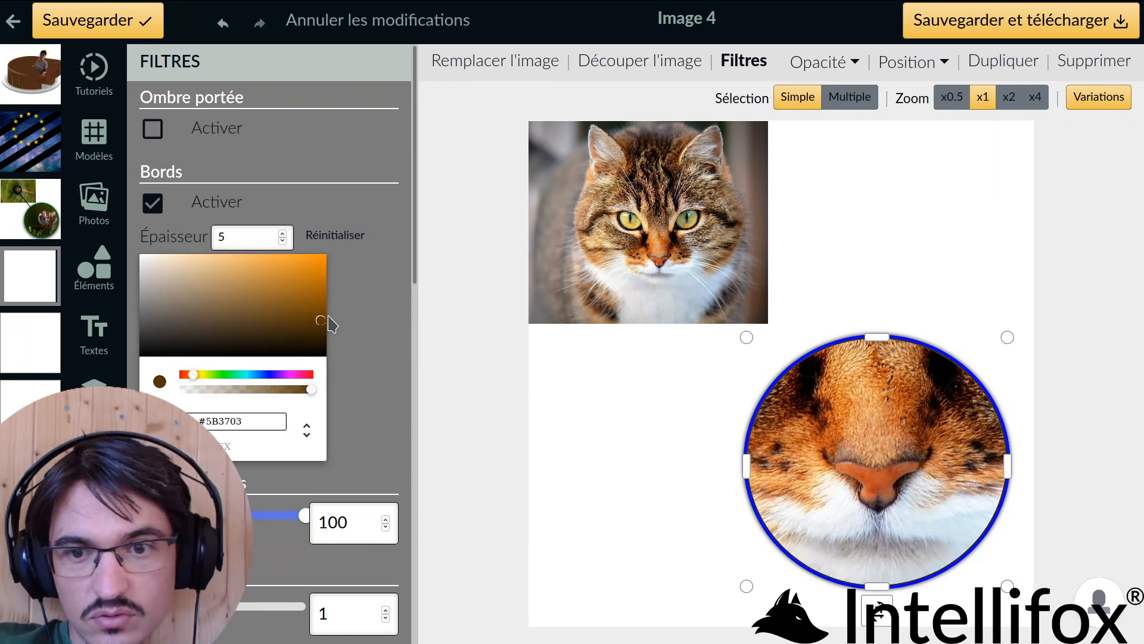
pyautogui.click(324, 314)
# Set the circular close-up's border thickness to 12.
pyautogui.click(251, 237)
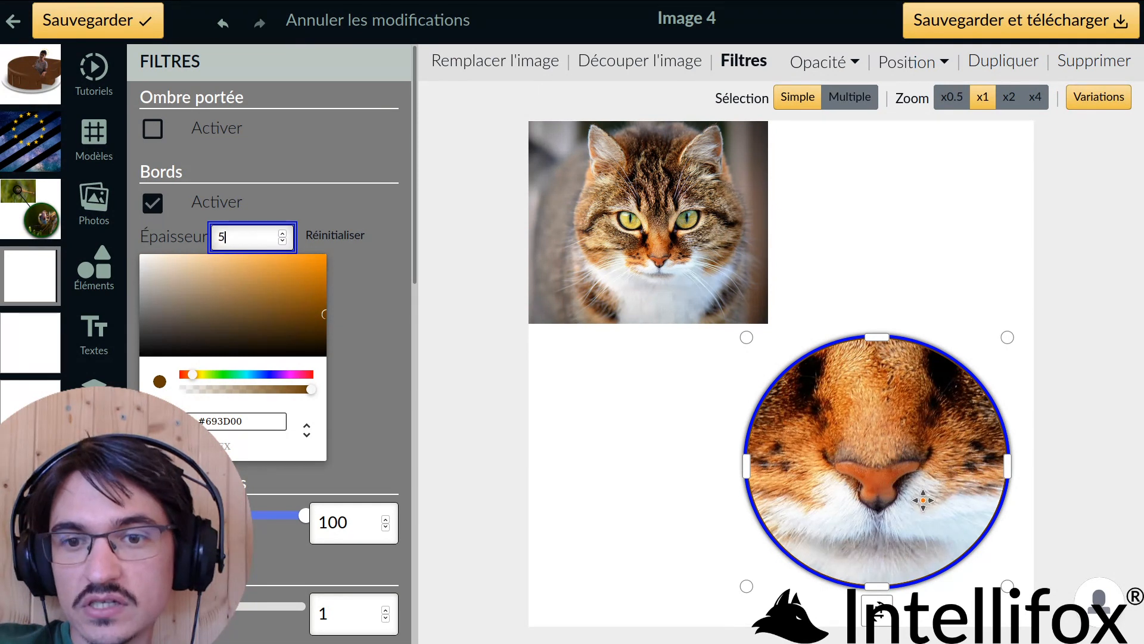
pyautogui.scroll(12, 230, 236)
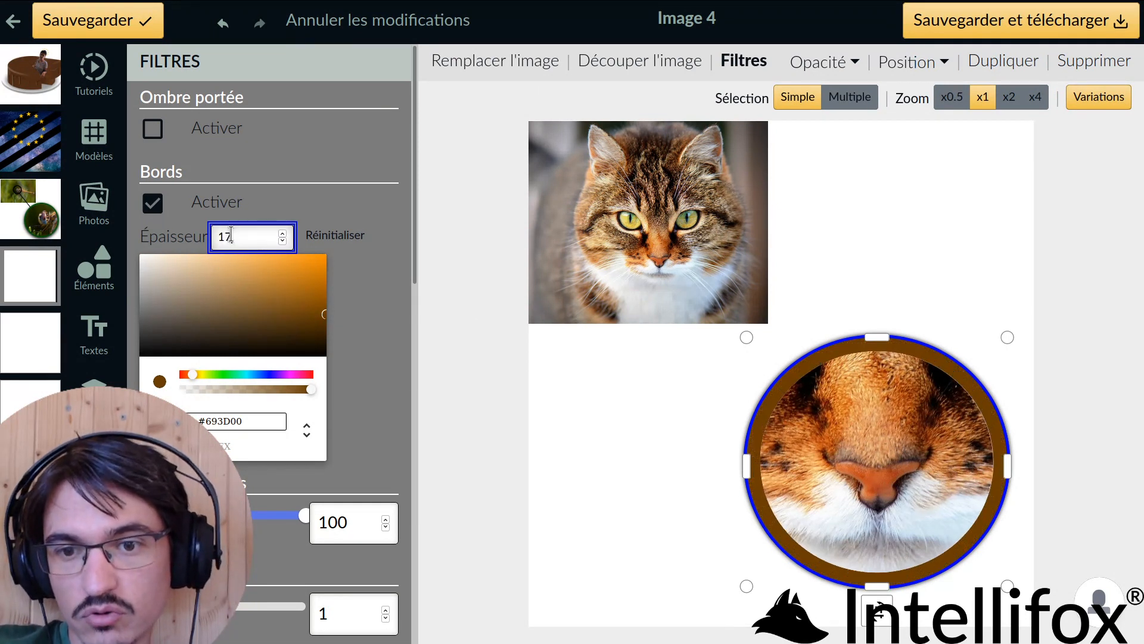
pyautogui.scroll(3, 231, 236)
pyautogui.scroll(-8, 230, 235)
pyautogui.scroll(3, 231, 235)
pyautogui.scroll(-3, 231, 235)
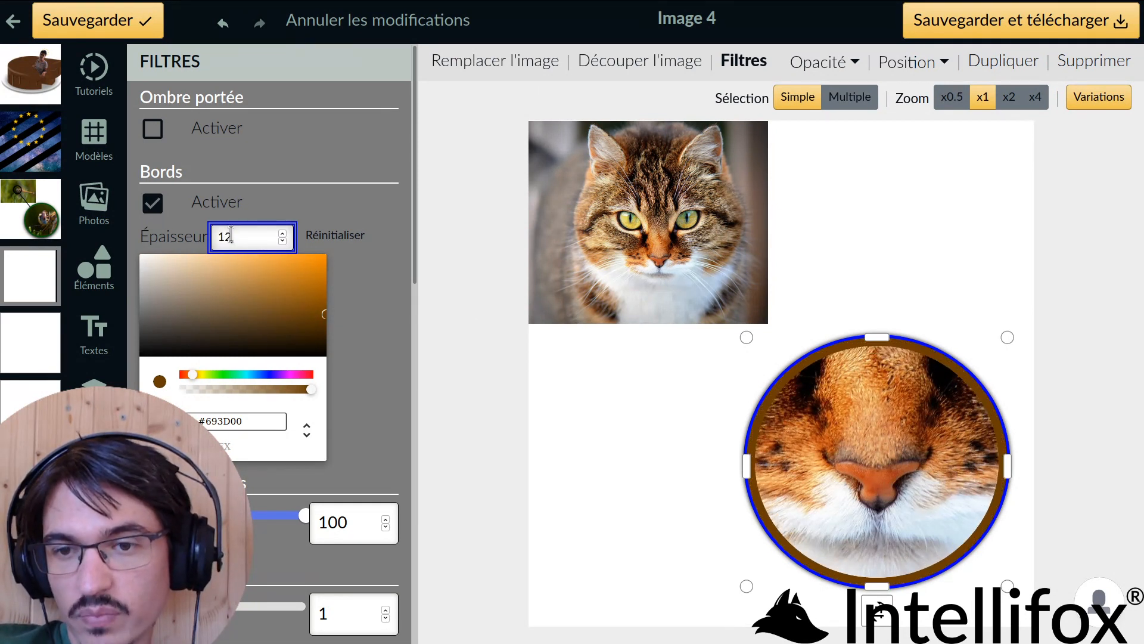
# Enable a drop shadow on the circular nose close-up.
pyautogui.click(444, 410)
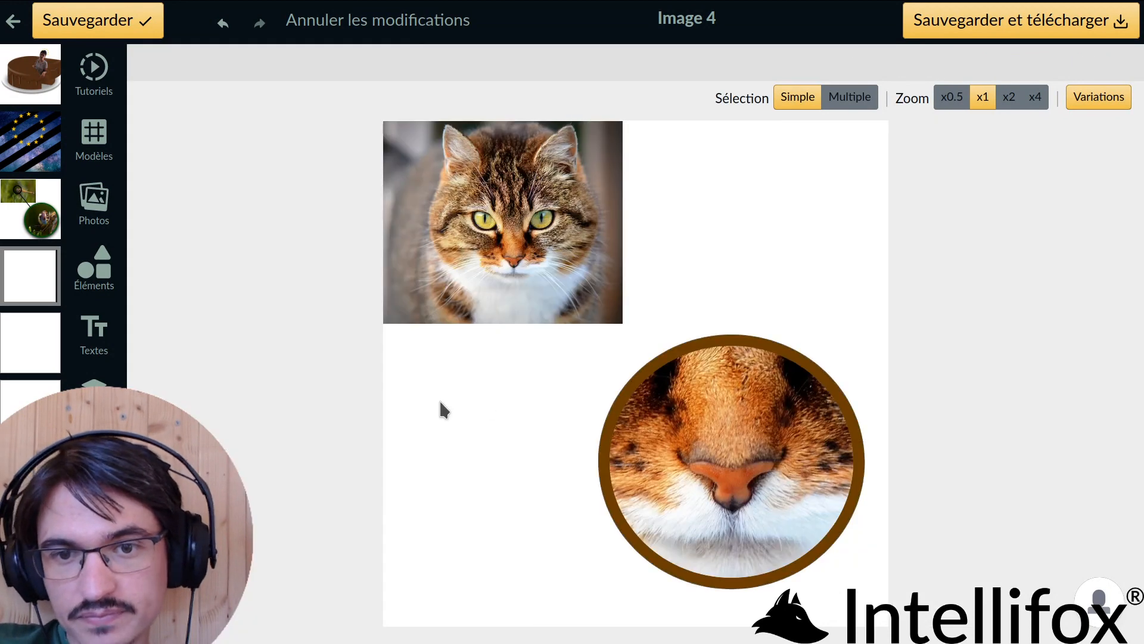
pyautogui.click(758, 429)
pyautogui.click(453, 61)
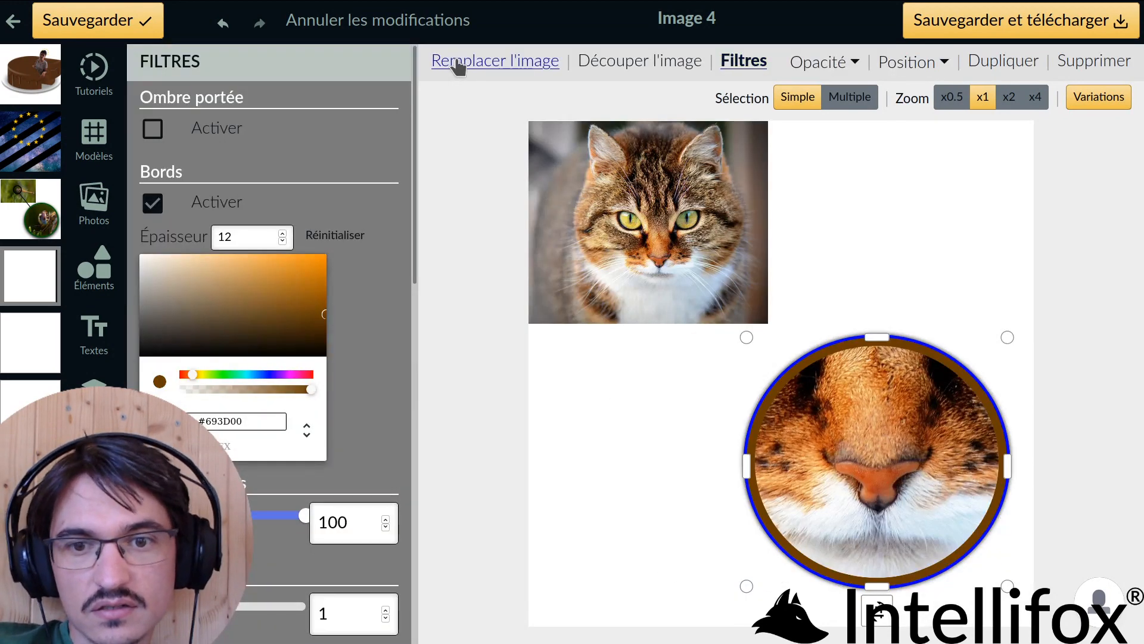
pyautogui.click(207, 136)
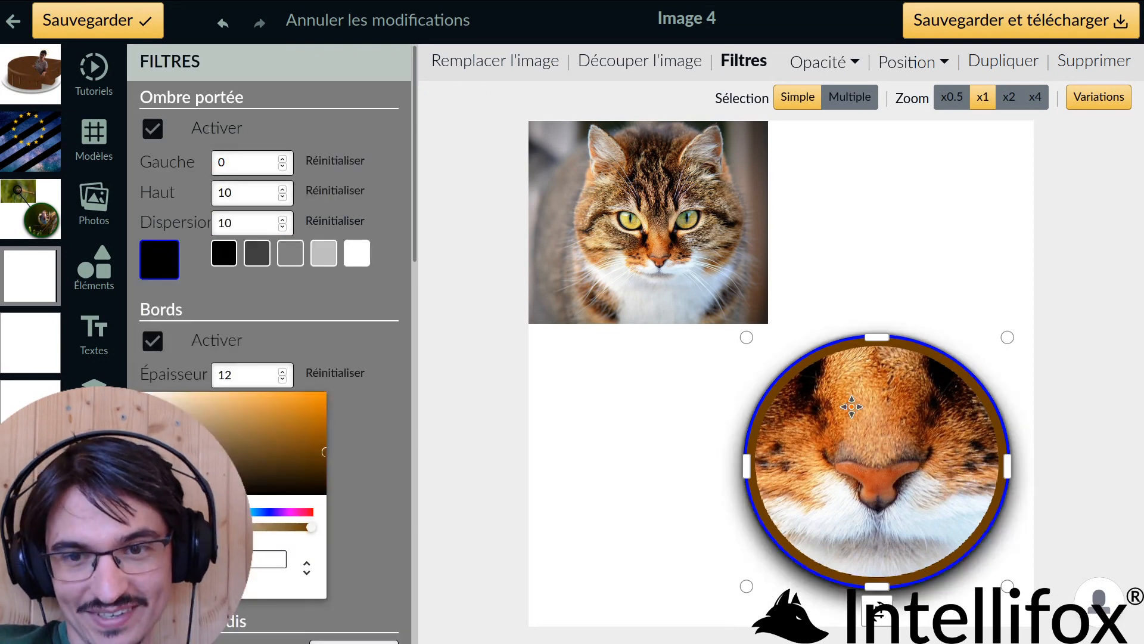
pyautogui.click(829, 233)
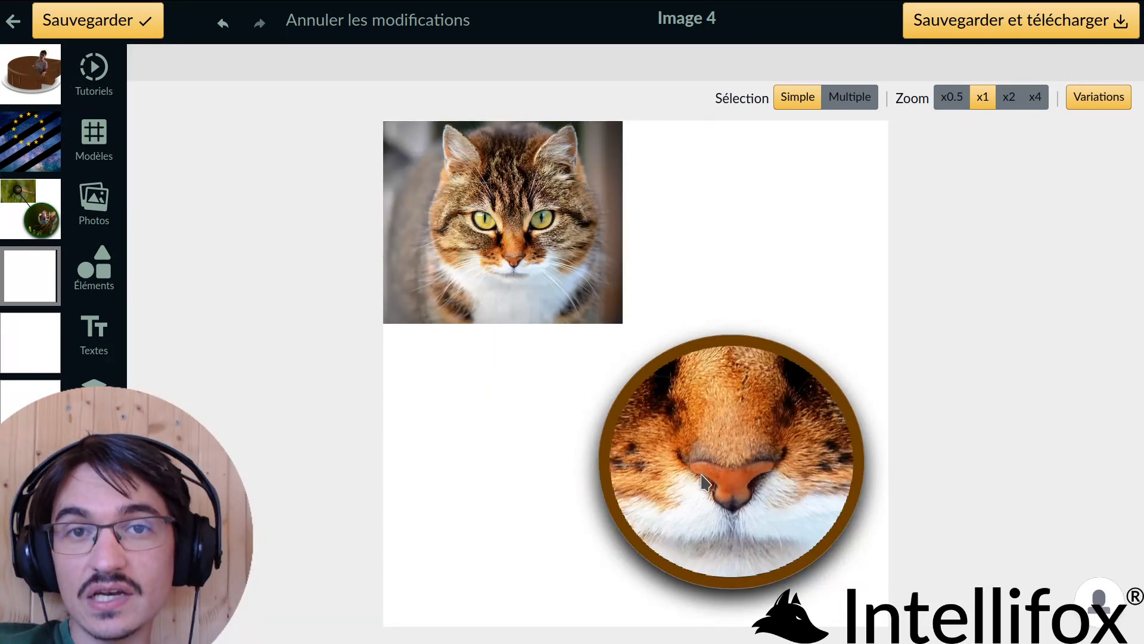
# Add a rectangle element and shrink it over the nose in the full cat photo.
pyautogui.click(734, 460)
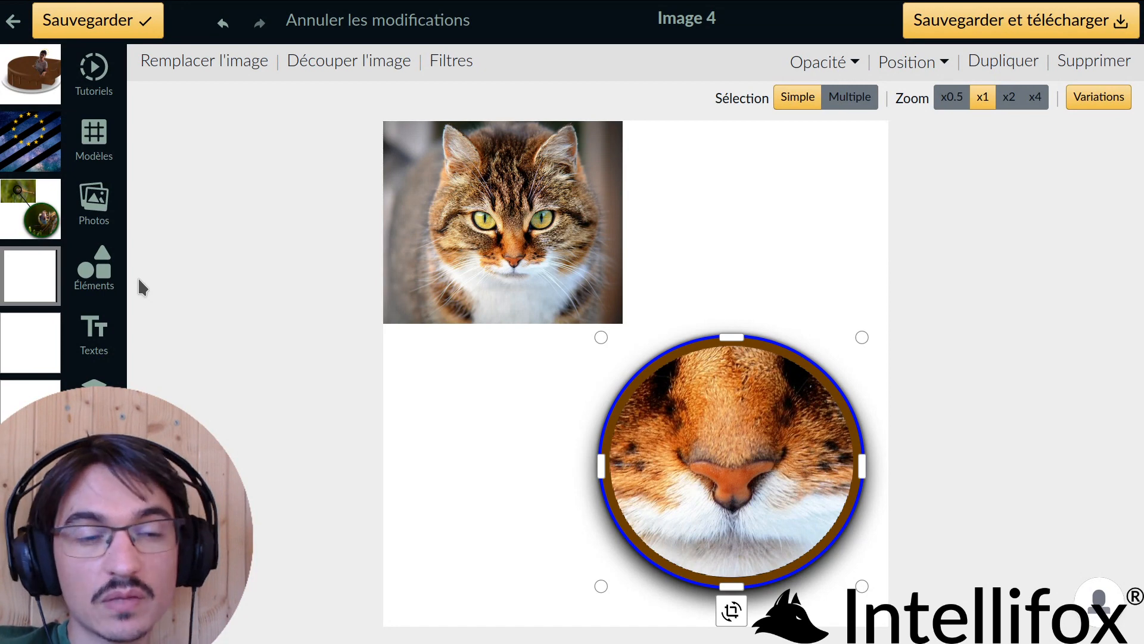
pyautogui.click(95, 273)
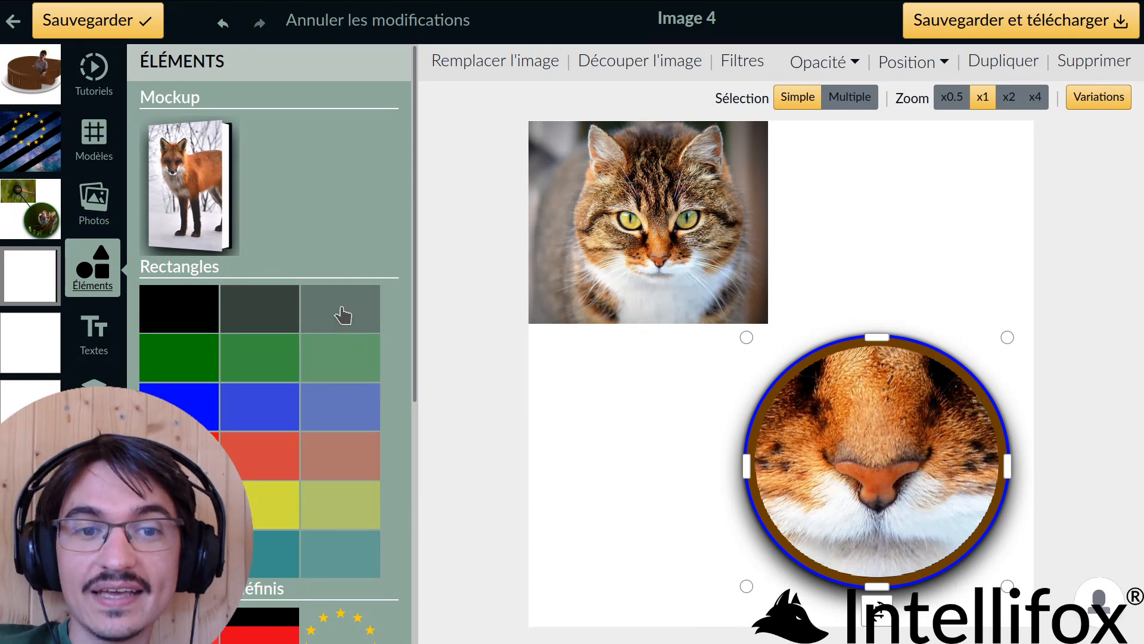
pyautogui.moveTo(343, 314); pyautogui.dragTo(705, 297)
pyautogui.click(781, 280)
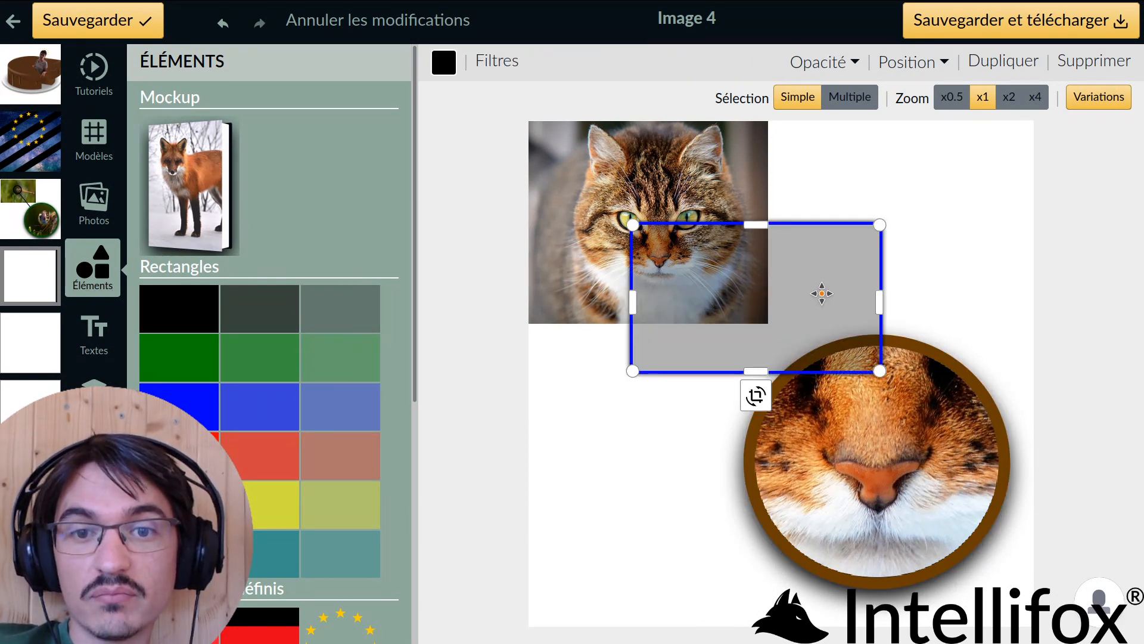
pyautogui.moveTo(822, 293)
pyautogui.mouseDown()
pyautogui.moveTo(810, 298)
pyautogui.moveTo(826, 298)
pyautogui.mouseUp()
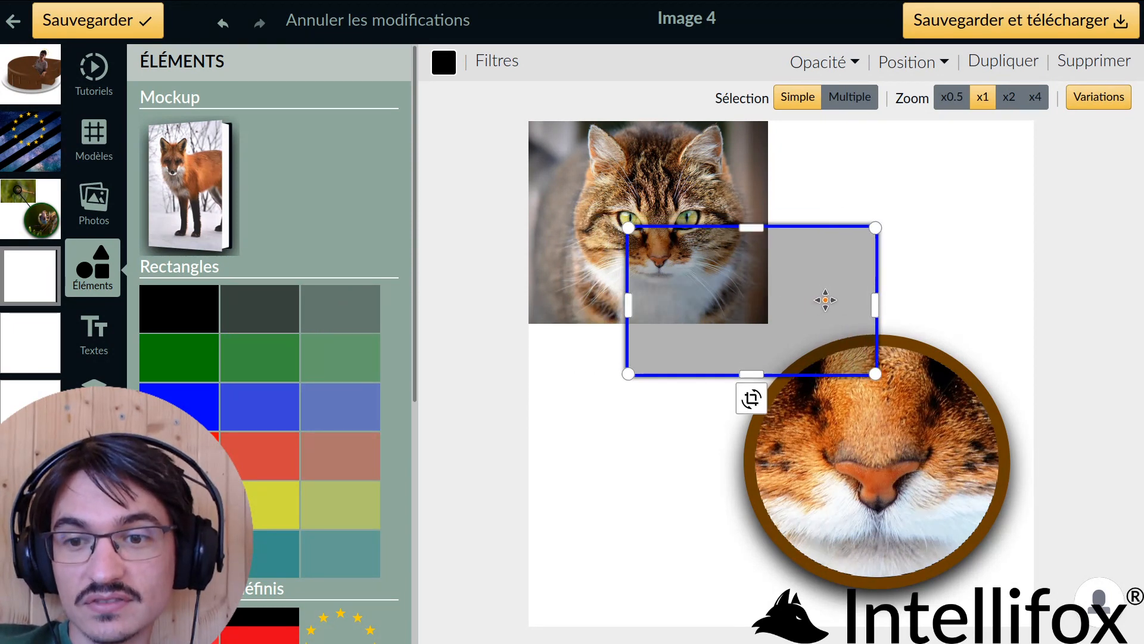
pyautogui.moveTo(877, 375); pyautogui.dragTo(668, 260)
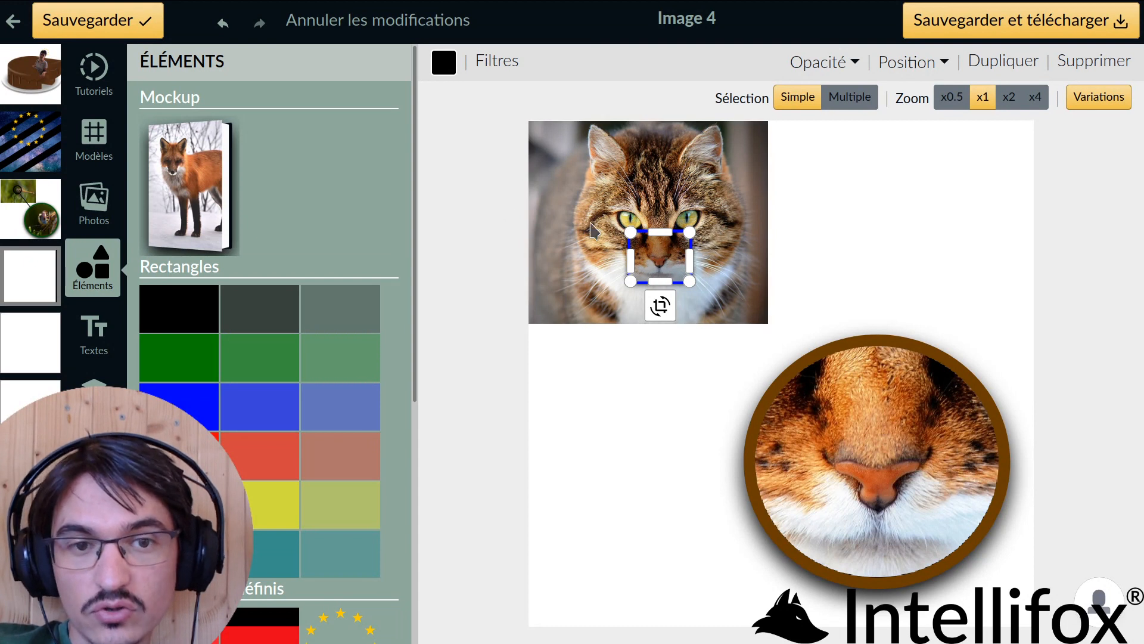
# Turn the small nose rectangle into an unfilled circle with borders rounded to 100 and a black border.
pyautogui.click(488, 66)
pyautogui.moveTo(143, 283); pyautogui.dragTo(306, 280)
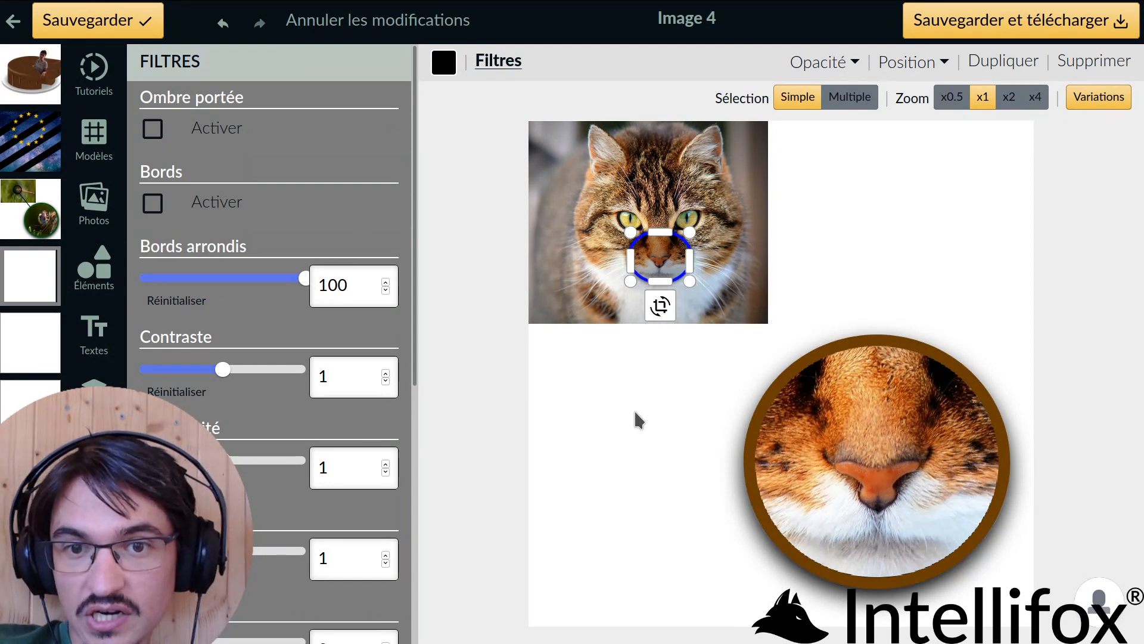
pyautogui.click(205, 209)
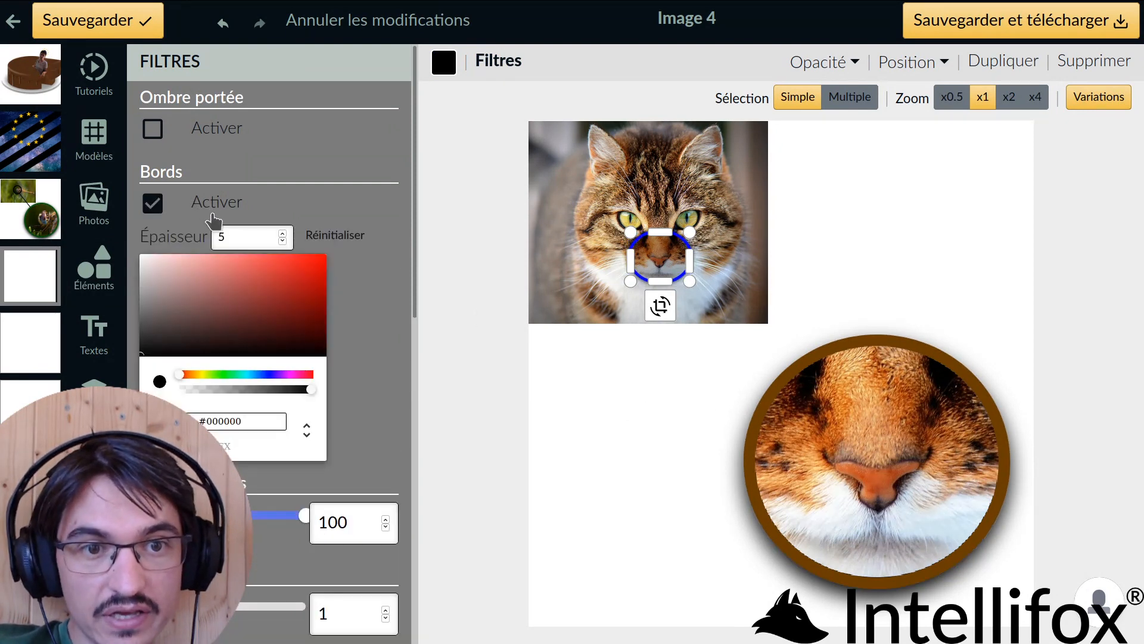
pyautogui.click(241, 236)
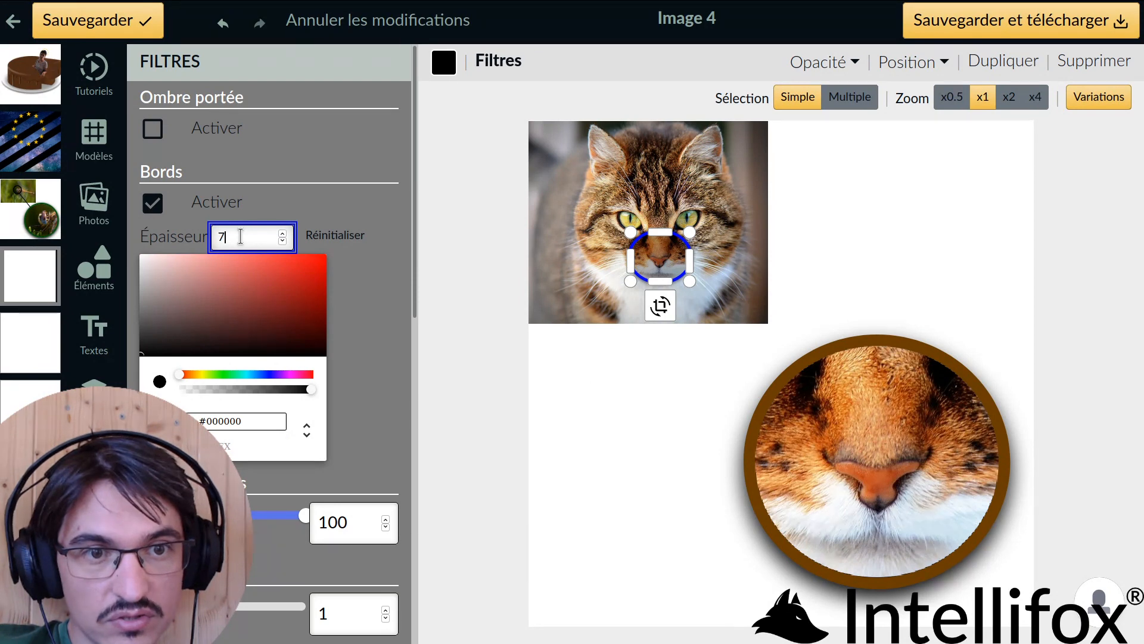
pyautogui.click(660, 266)
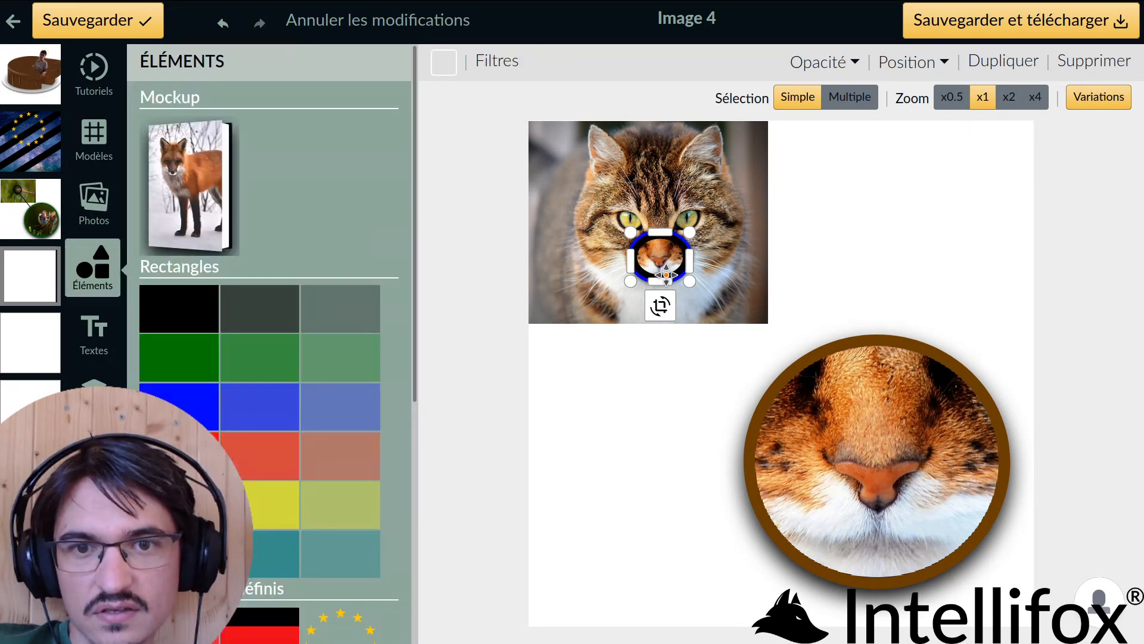
# Set the border thickness of the small circle around the nose to 6.
pyautogui.click(512, 66)
pyautogui.click(243, 237)
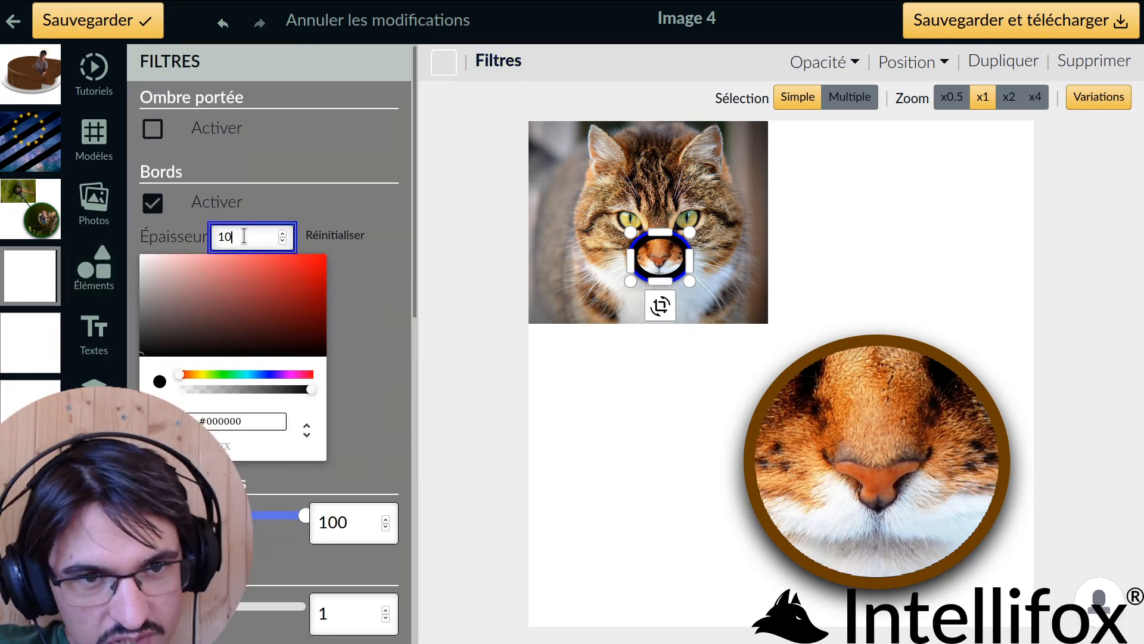
pyautogui.press('BackSpace')
pyautogui.press('BackSpace')
pyautogui.write('6')
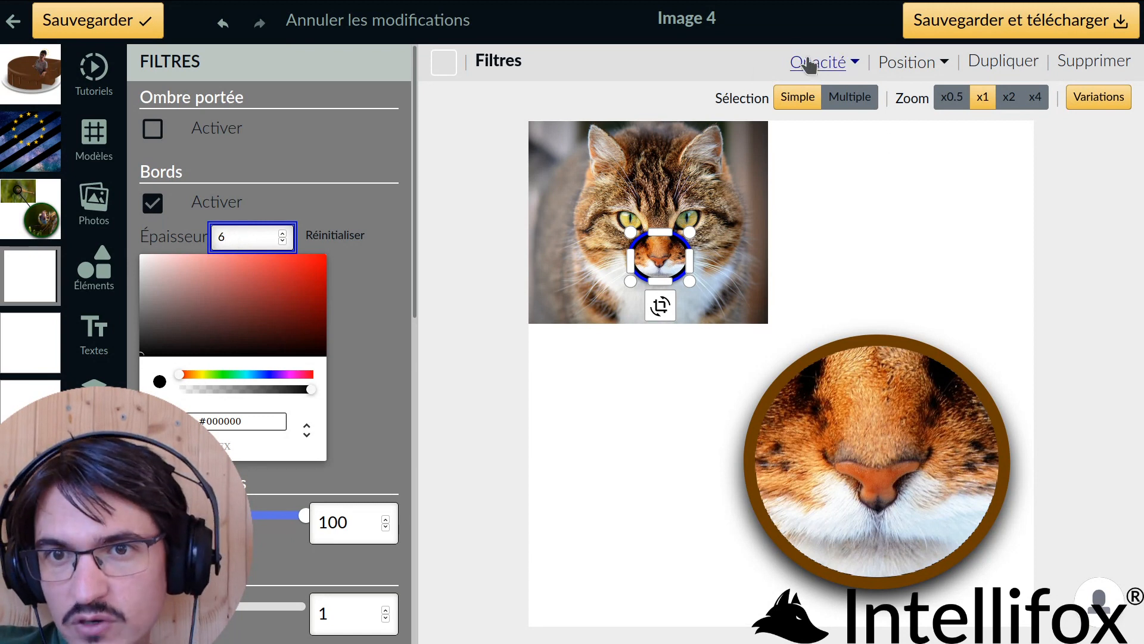
pyautogui.click(847, 63)
pyautogui.click(843, 66)
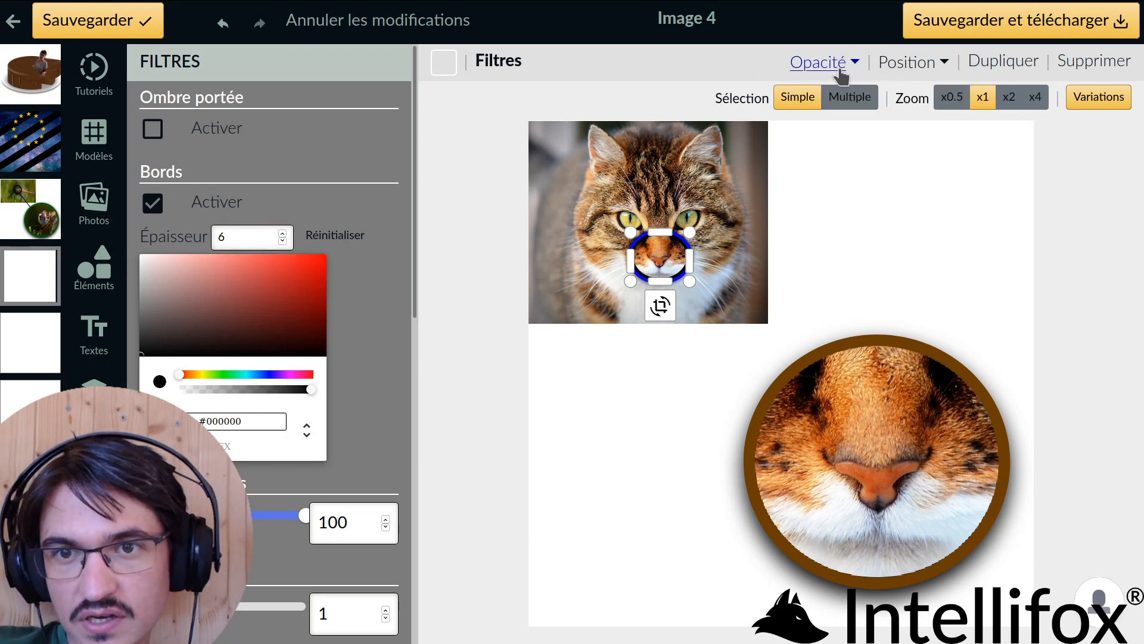
pyautogui.click(633, 386)
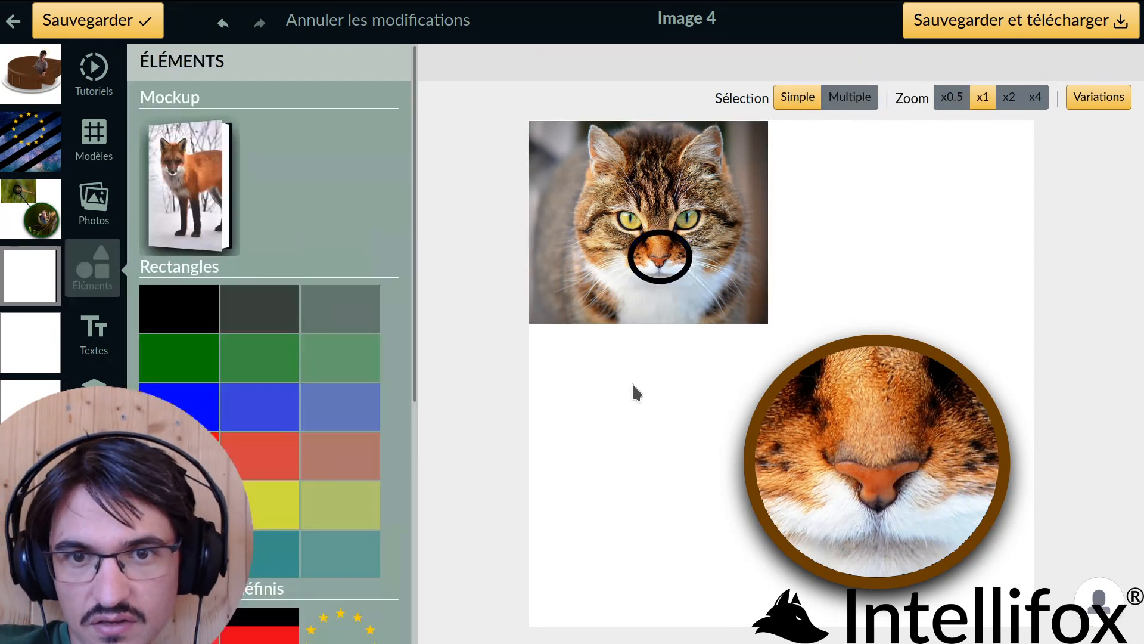
# Make the black border of the small nose circle slightly thinner.
pyautogui.click(664, 280)
pyautogui.click(497, 61)
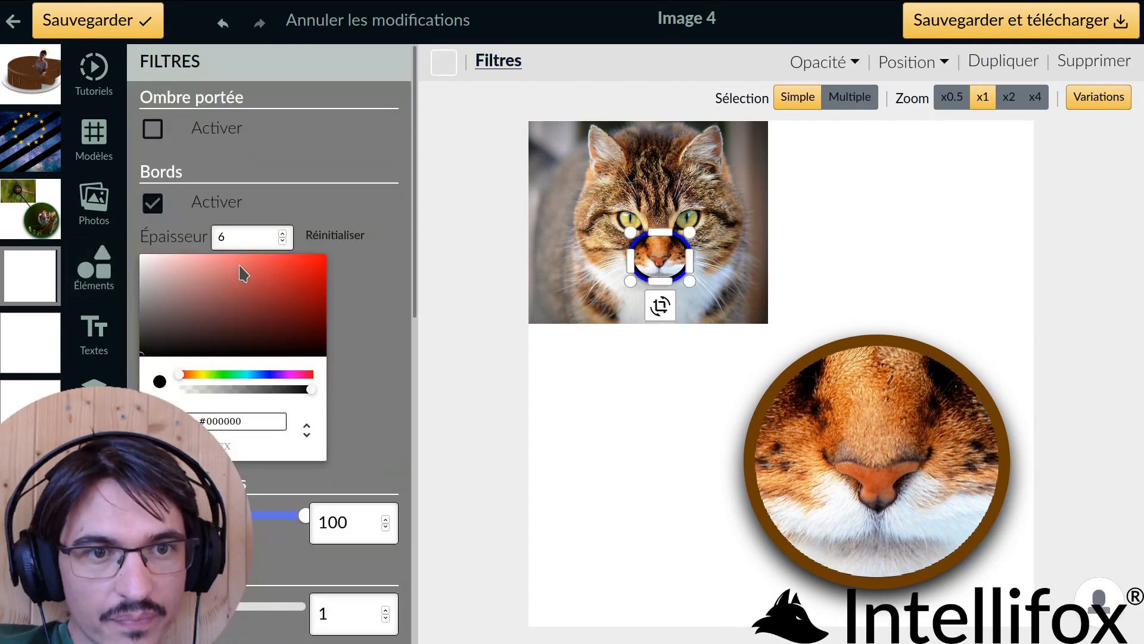
pyautogui.click(245, 238)
pyautogui.click(656, 353)
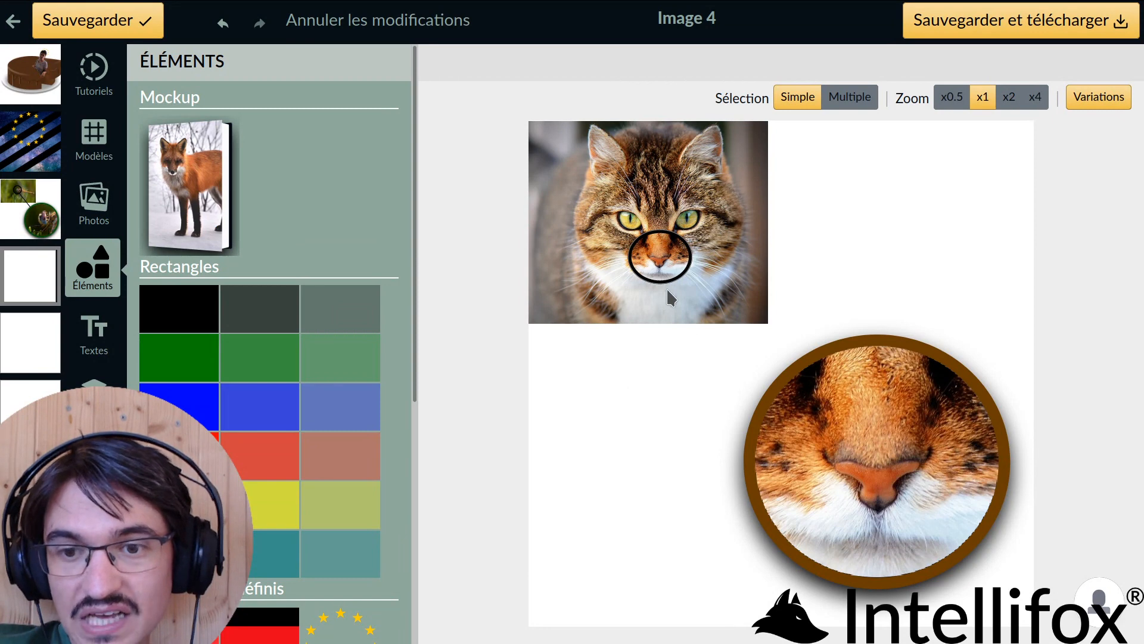
# Resize the black ring around the cat's nose from an oval into an even circle.
pyautogui.click(1035, 99)
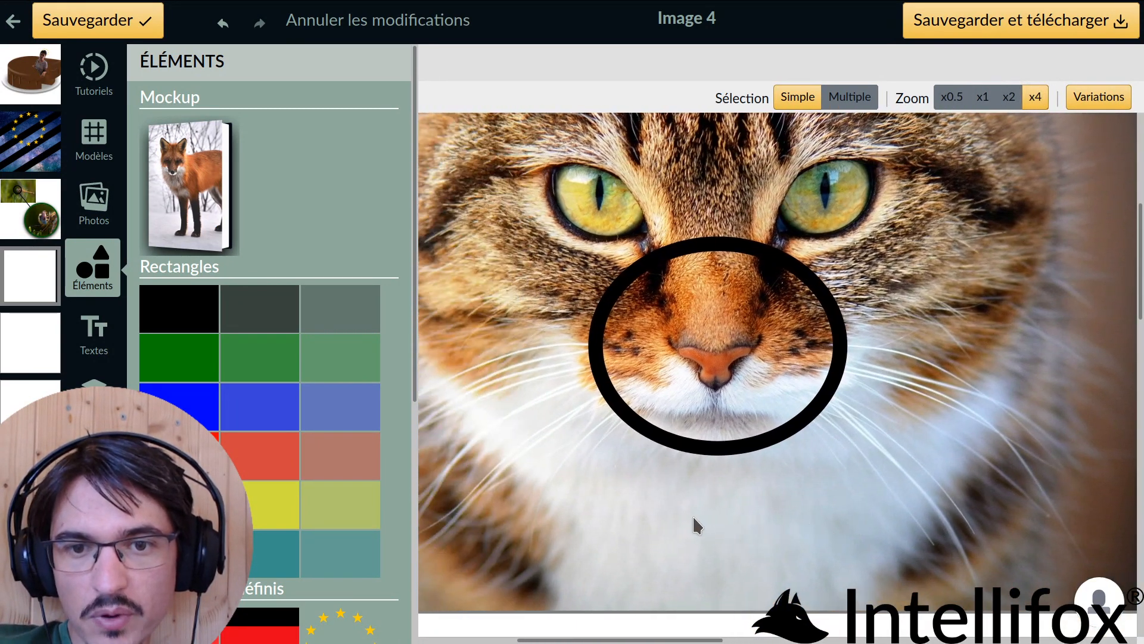
pyautogui.click(811, 442)
pyautogui.moveTo(833, 444); pyautogui.dragTo(777, 430)
pyautogui.click(827, 465)
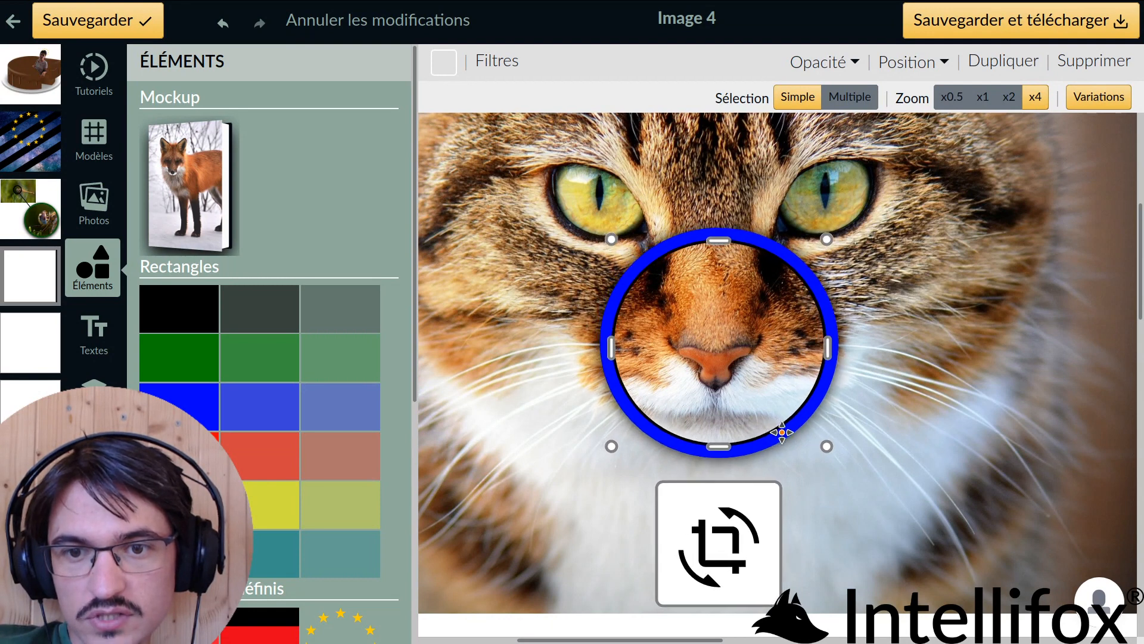
pyautogui.click(1025, 404)
pyautogui.click(983, 97)
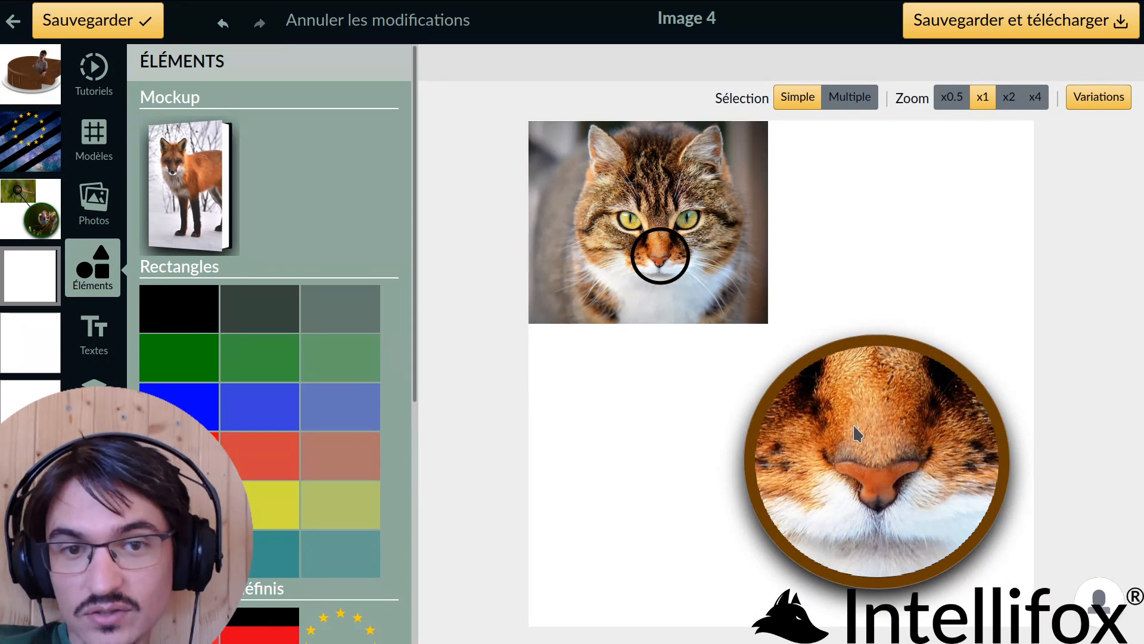
# Add a black rectangle and shape it into a long thin line tilted diagonally down toward the circular close-up.
pyautogui.click(196, 322)
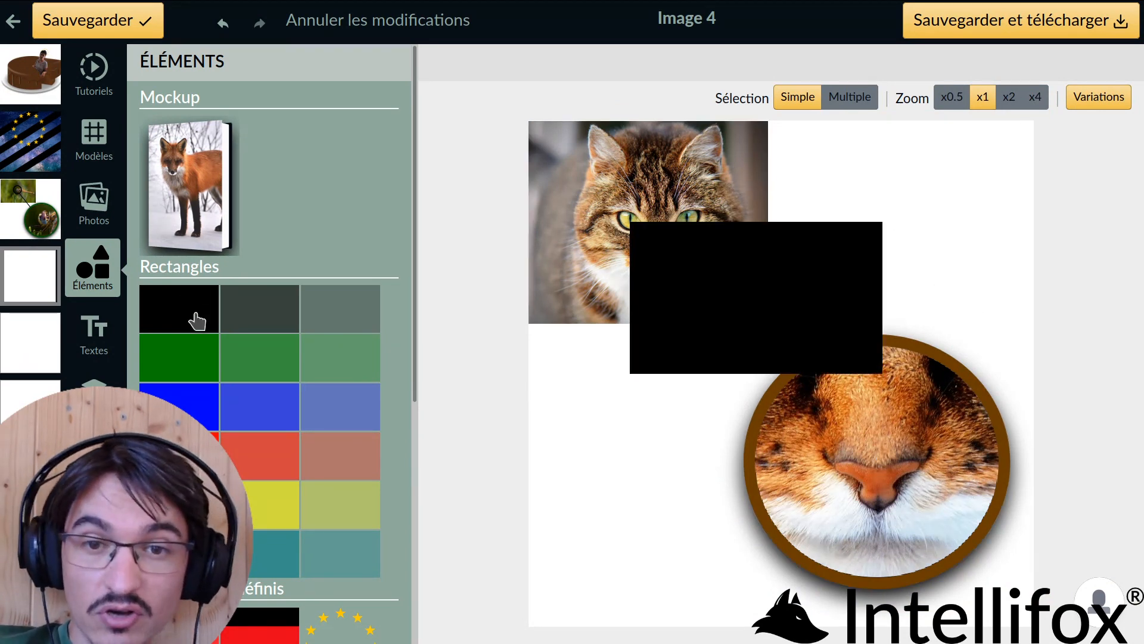
pyautogui.moveTo(781, 294); pyautogui.dragTo(774, 388)
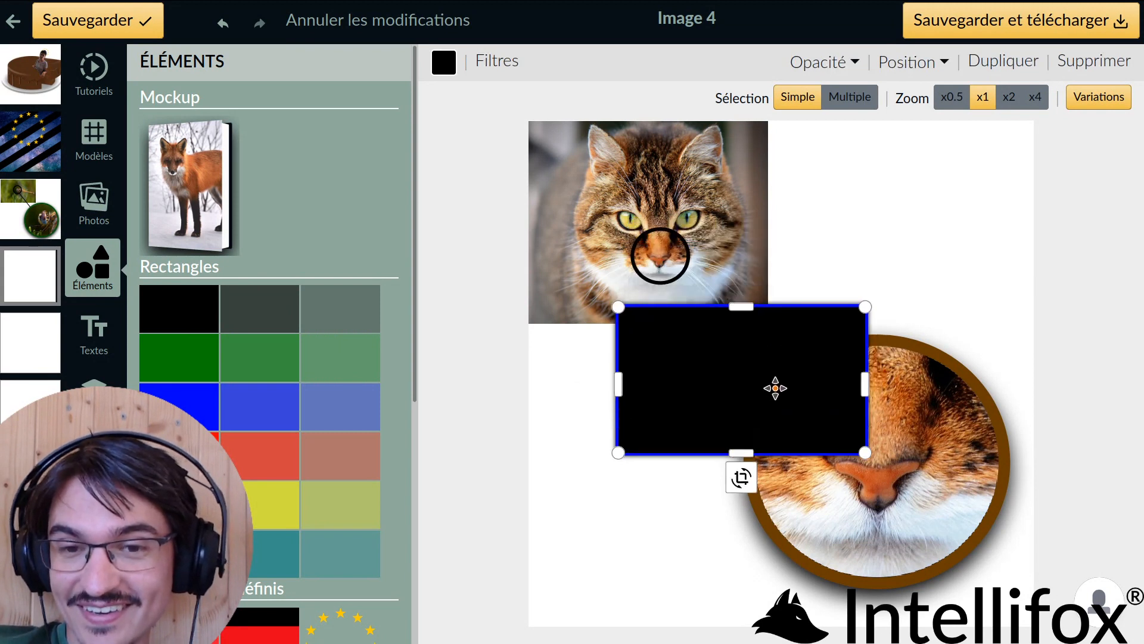
pyautogui.moveTo(865, 454); pyautogui.dragTo(953, 309)
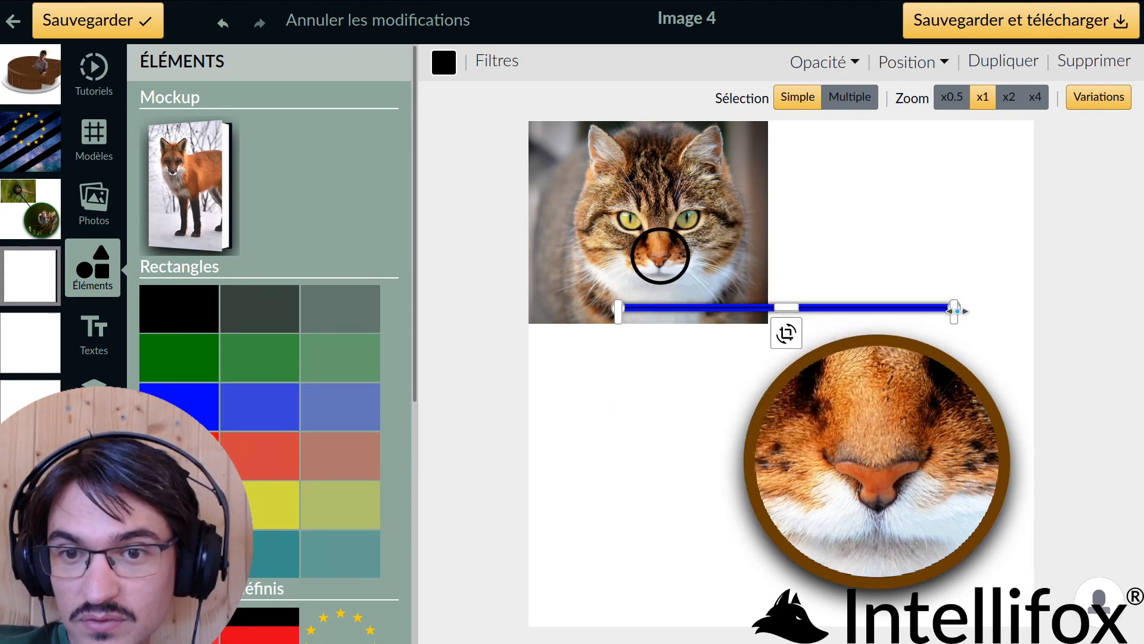
pyautogui.click(945, 320)
pyautogui.click(880, 309)
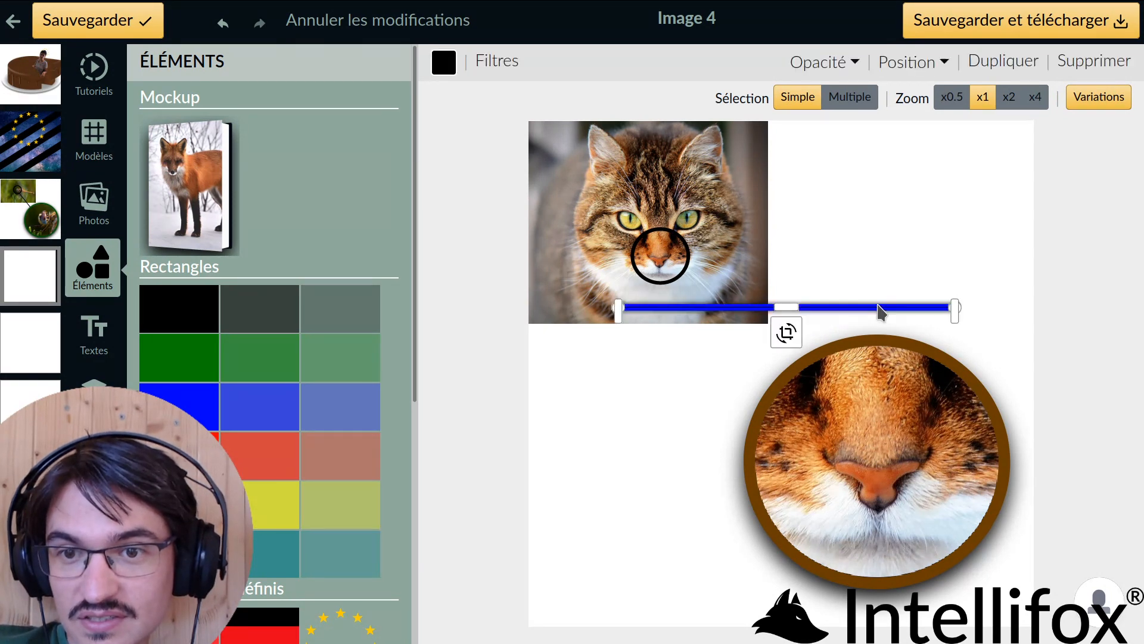
pyautogui.moveTo(786, 332); pyautogui.dragTo(735, 359)
pyautogui.click(739, 356)
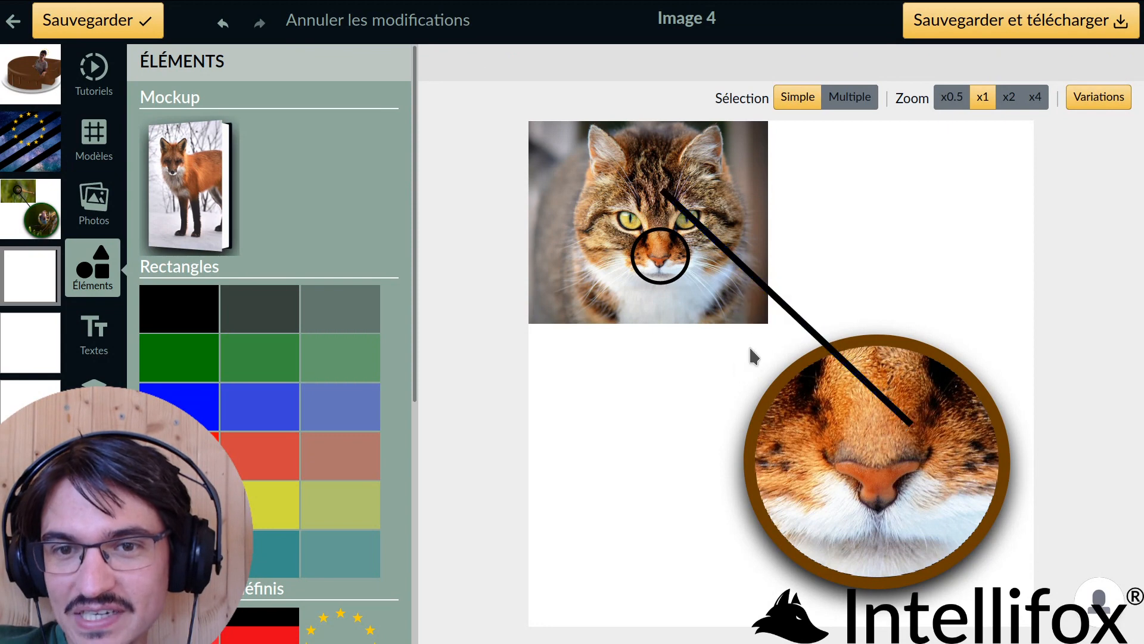
# Move the diagonal line straight down until its upper end meets the lower edge of the nose ring.
pyautogui.click(789, 307)
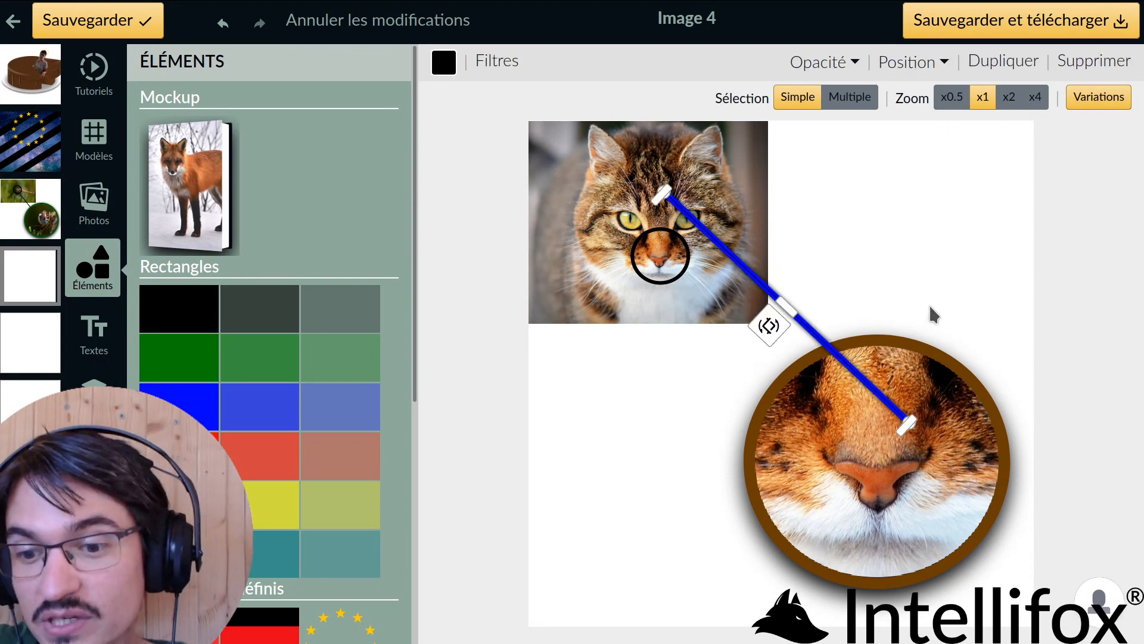
pyautogui.press('Down')
pyautogui.press('Down')
pyautogui.press('Down')
pyautogui.press('Down')
pyautogui.press('Down')
pyautogui.press('Down')
pyautogui.press('Down')
pyautogui.press('Down')
pyautogui.press('Down')
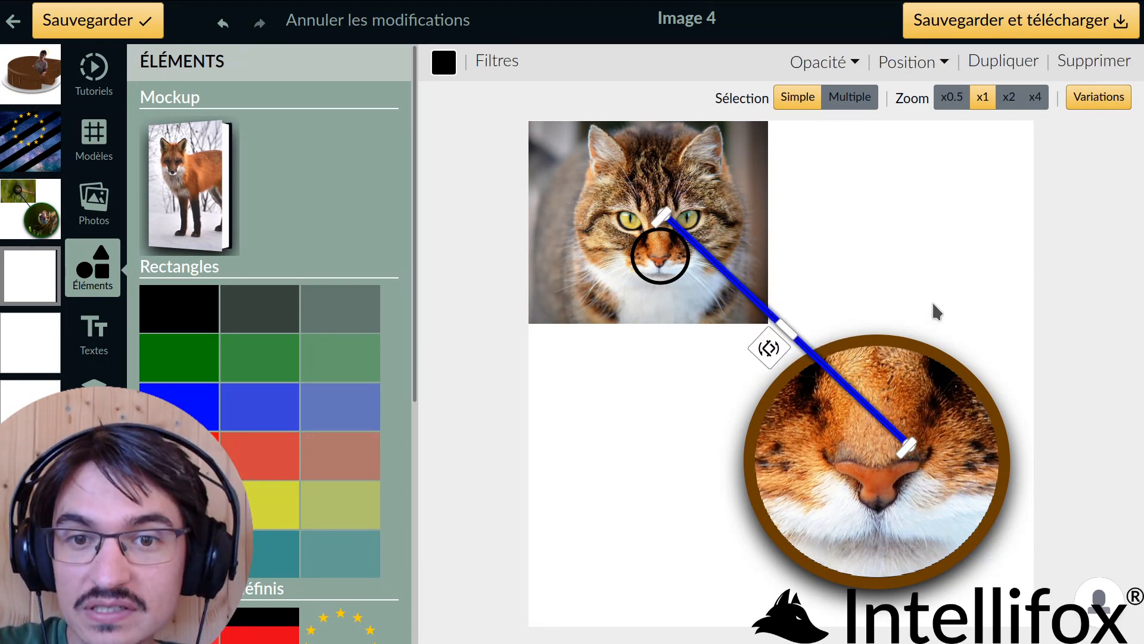
pyautogui.press('Down')
pyautogui.press('Down')
pyautogui.press('Down')
pyautogui.press('Down')
pyautogui.press('Down')
pyautogui.press('Down')
pyautogui.press('Down')
pyautogui.hotkey('ctrl', 'a')
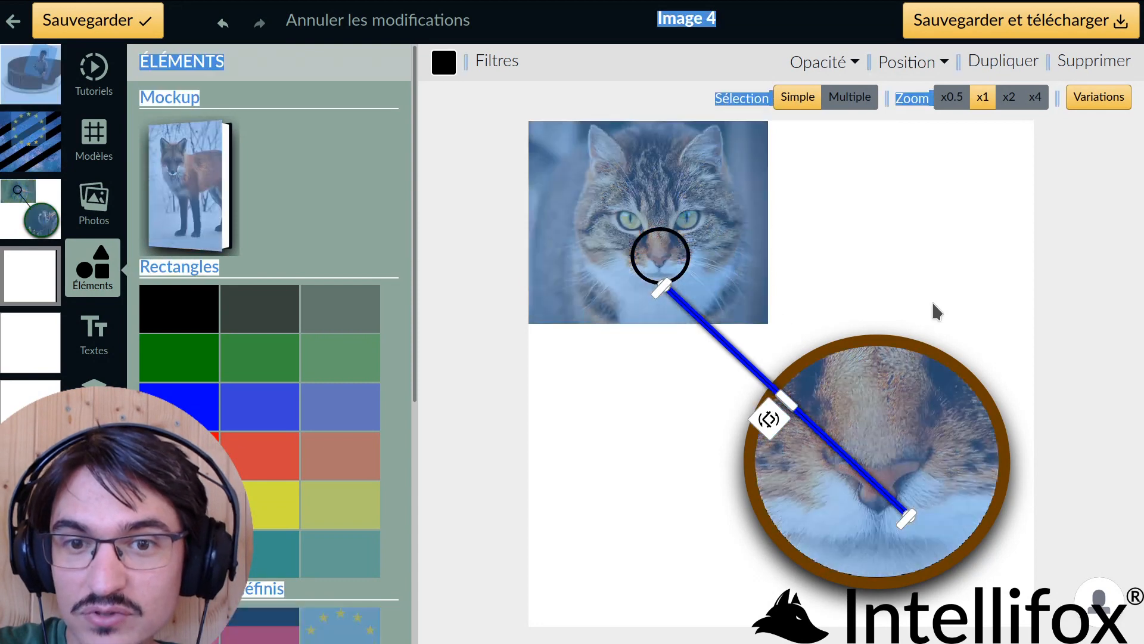
pyautogui.click(932, 302)
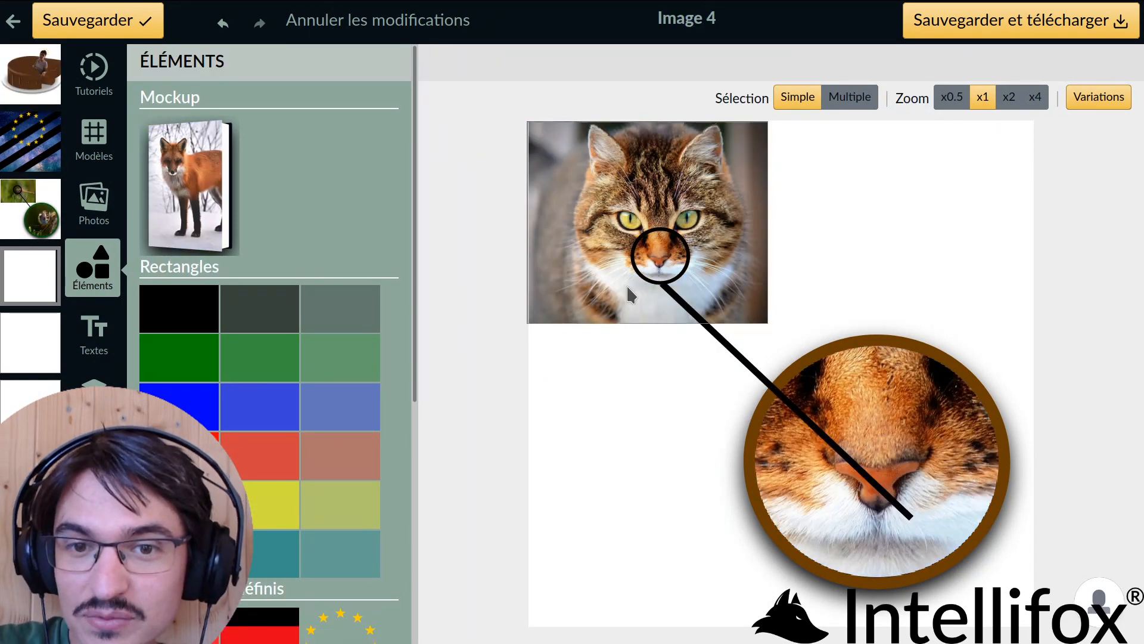
# Send the diagonal line one level back in the stacking order.
pyautogui.click(743, 358)
pyautogui.click(917, 67)
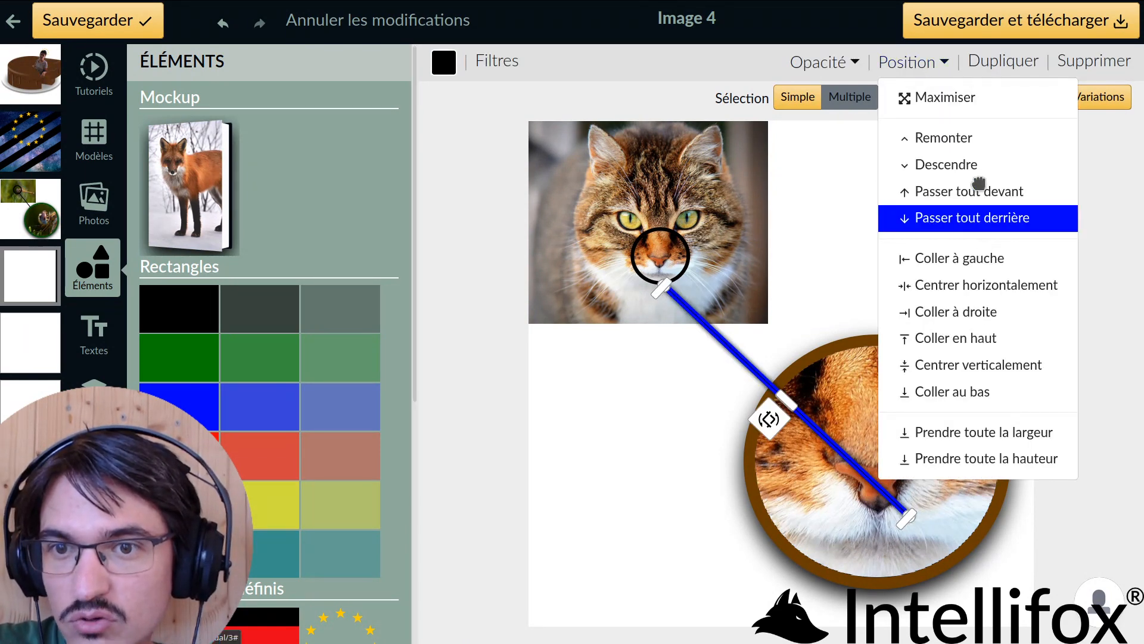
pyautogui.press('F11')
pyautogui.press('F11')
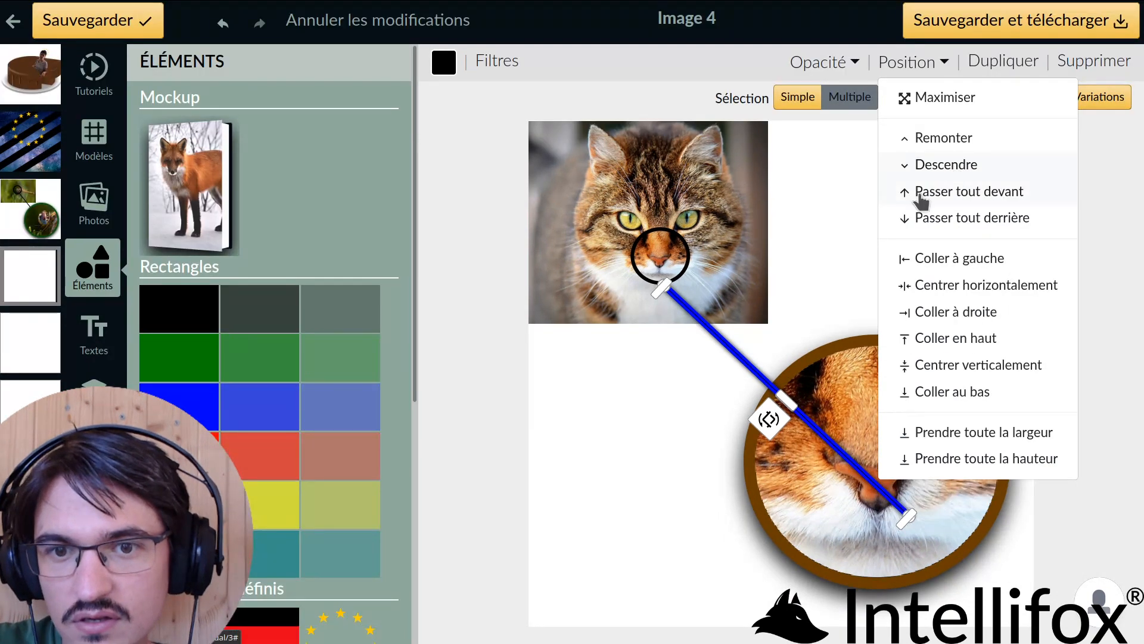
pyautogui.click(967, 170)
# Move the diagonal line so its upper end joins the lower-right edge of the nose ring, and save the image.
pyautogui.click(739, 357)
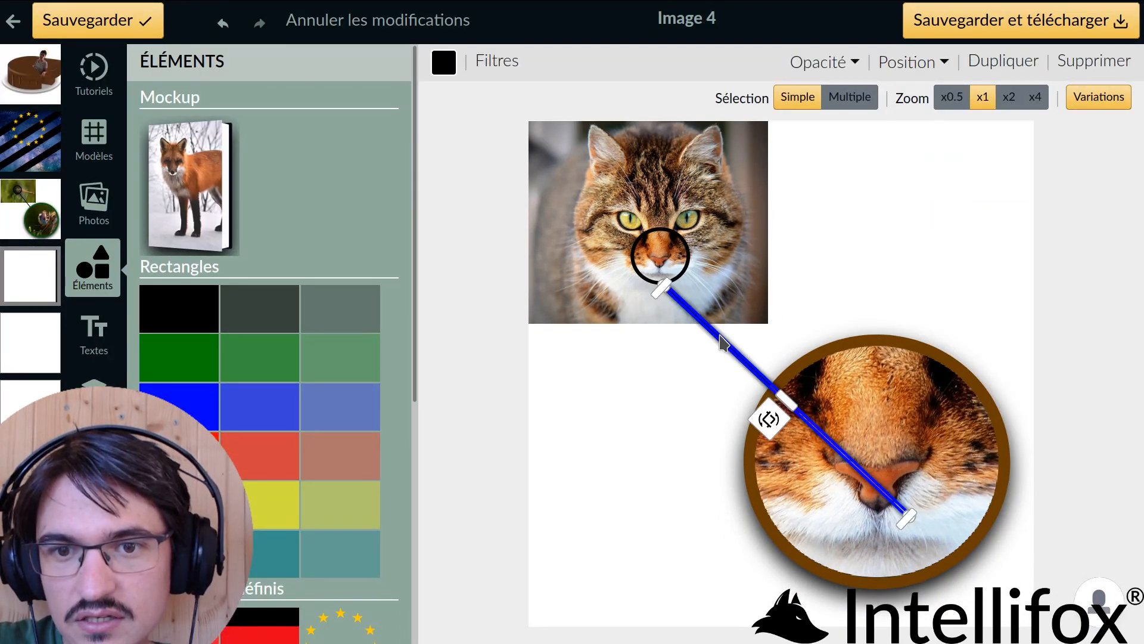
pyautogui.click(1035, 97)
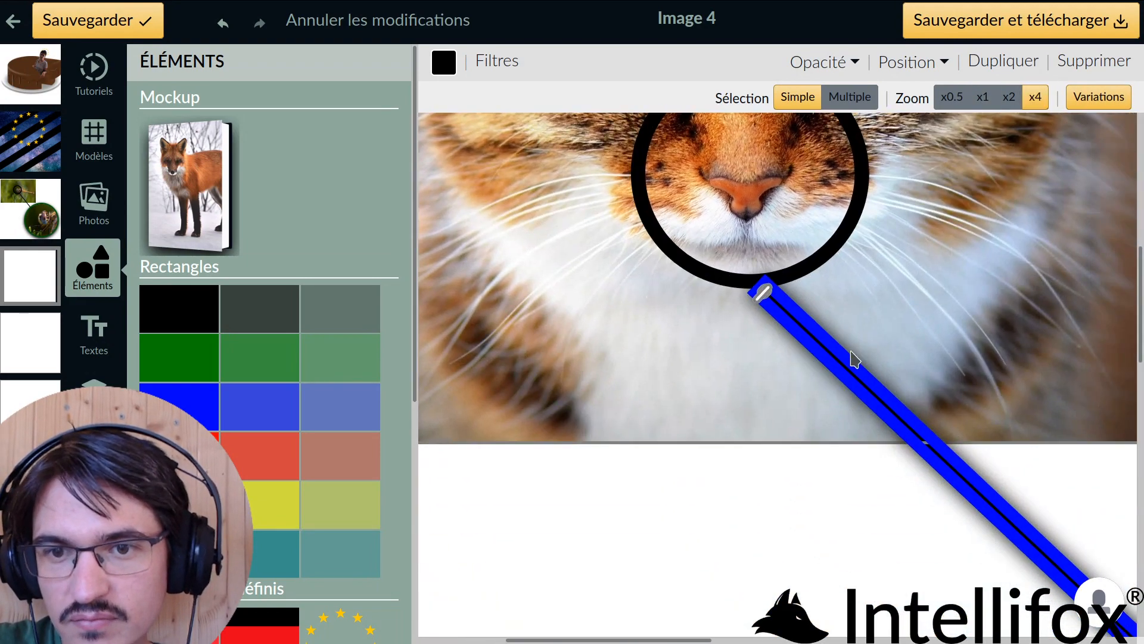
pyautogui.moveTo(845, 367); pyautogui.dragTo(907, 357)
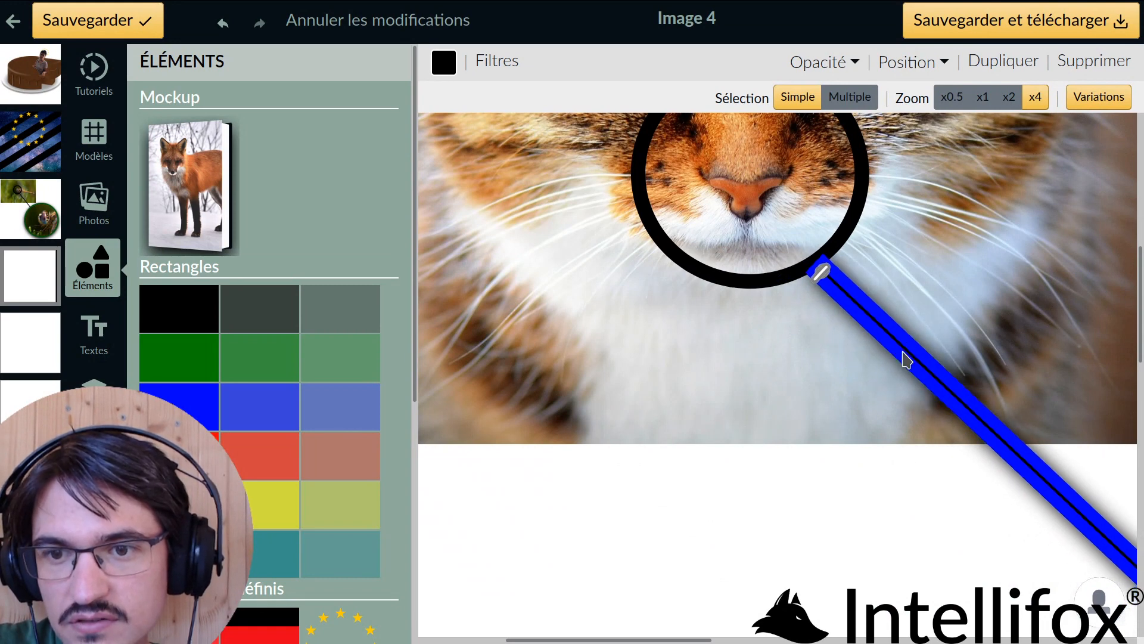
pyautogui.click(914, 546)
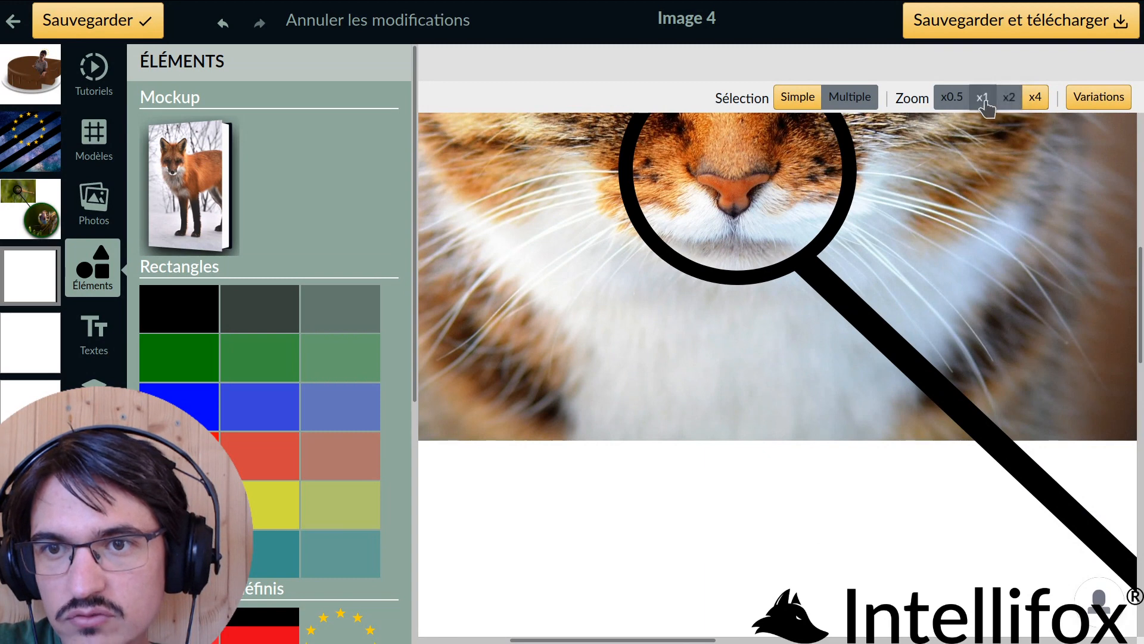
pyautogui.click(984, 98)
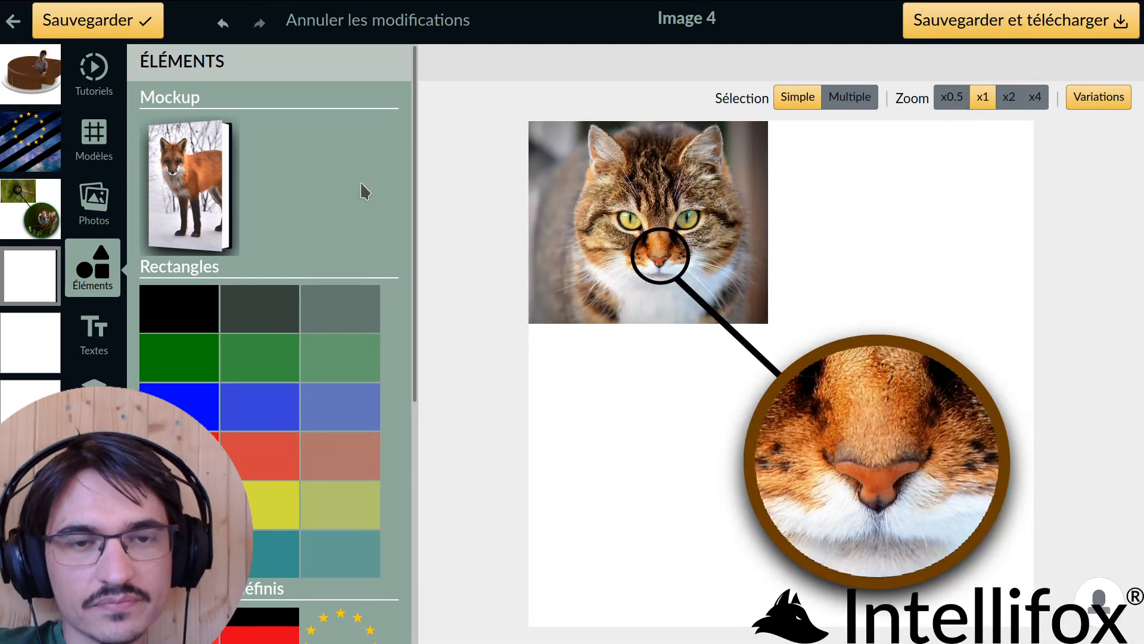
pyautogui.click(122, 34)
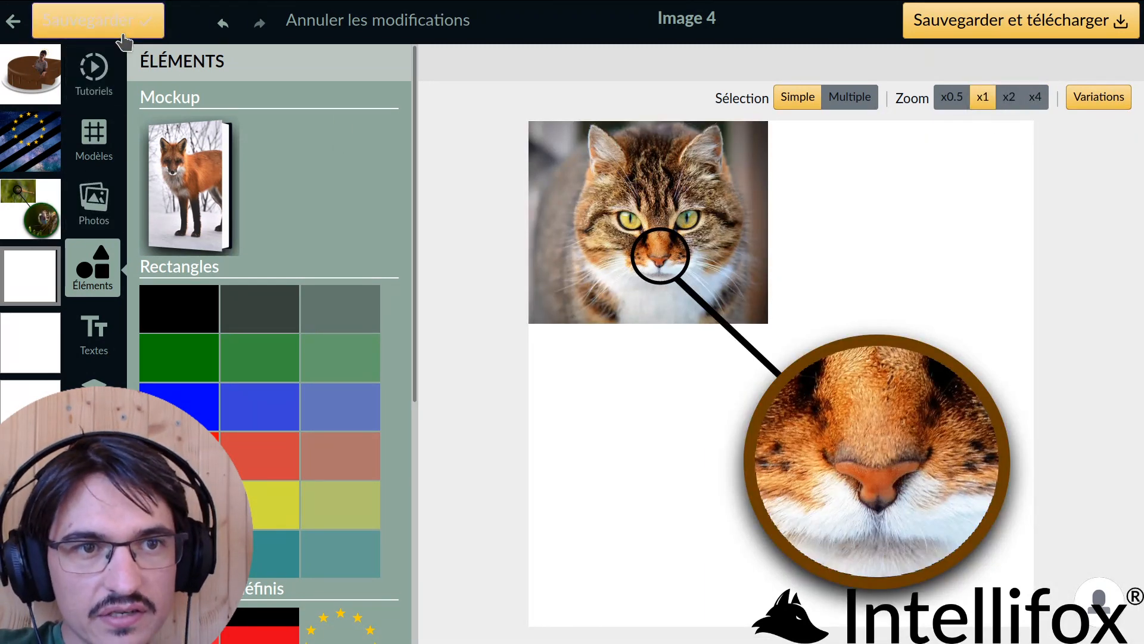
# View the dragonfly composition in Image 3 without its variations, and return to the cat composition in Image 4.
pyautogui.click(33, 232)
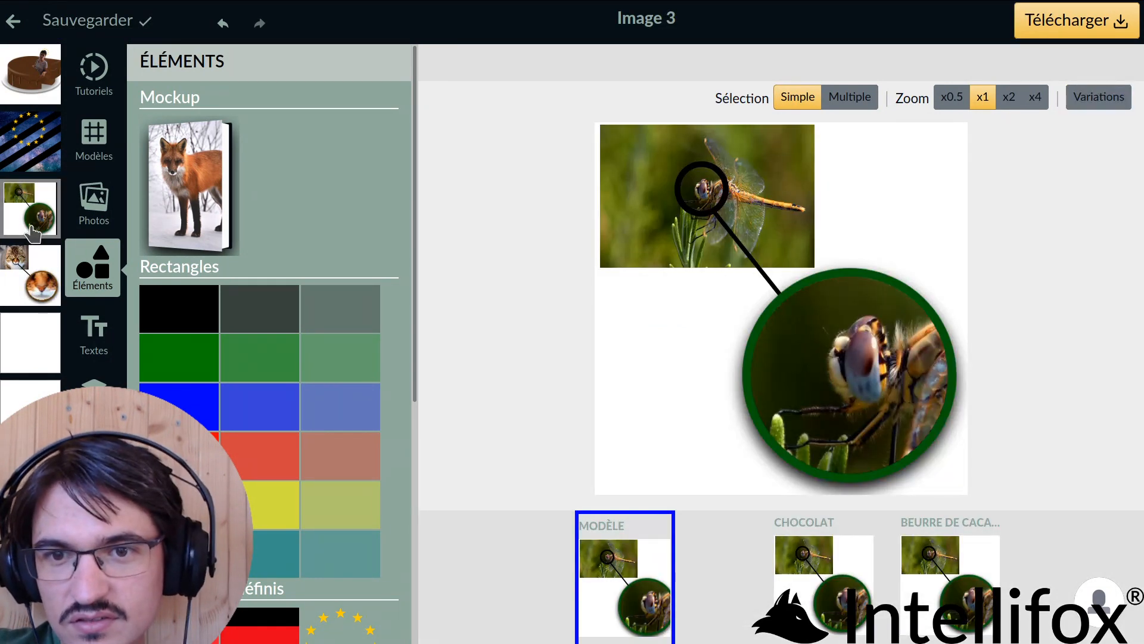
pyautogui.click(1098, 97)
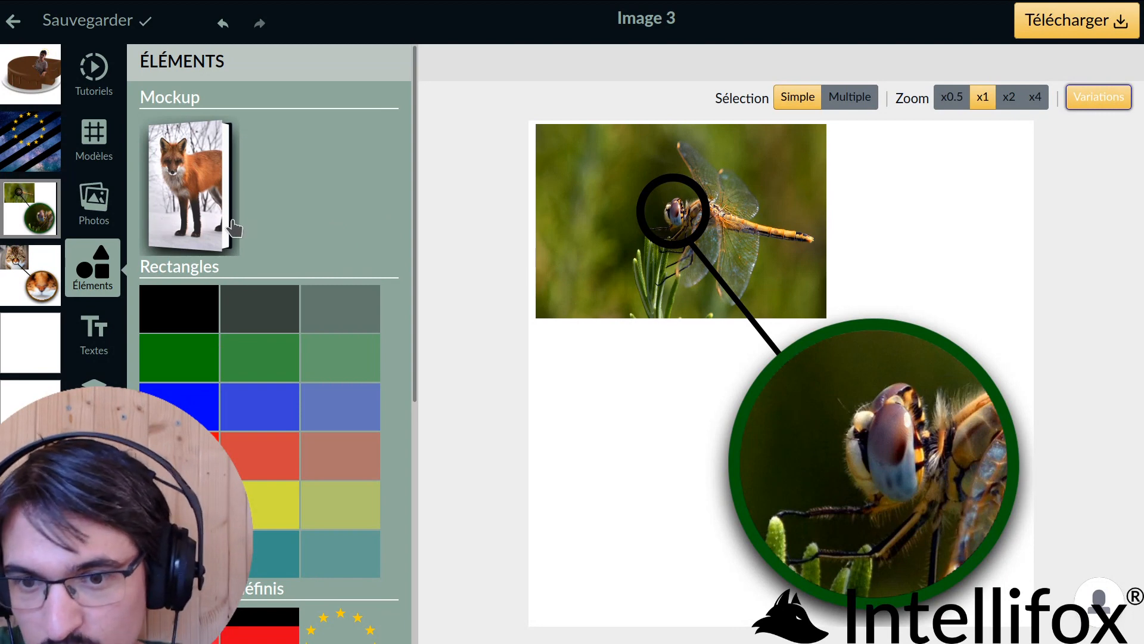
pyautogui.click(39, 274)
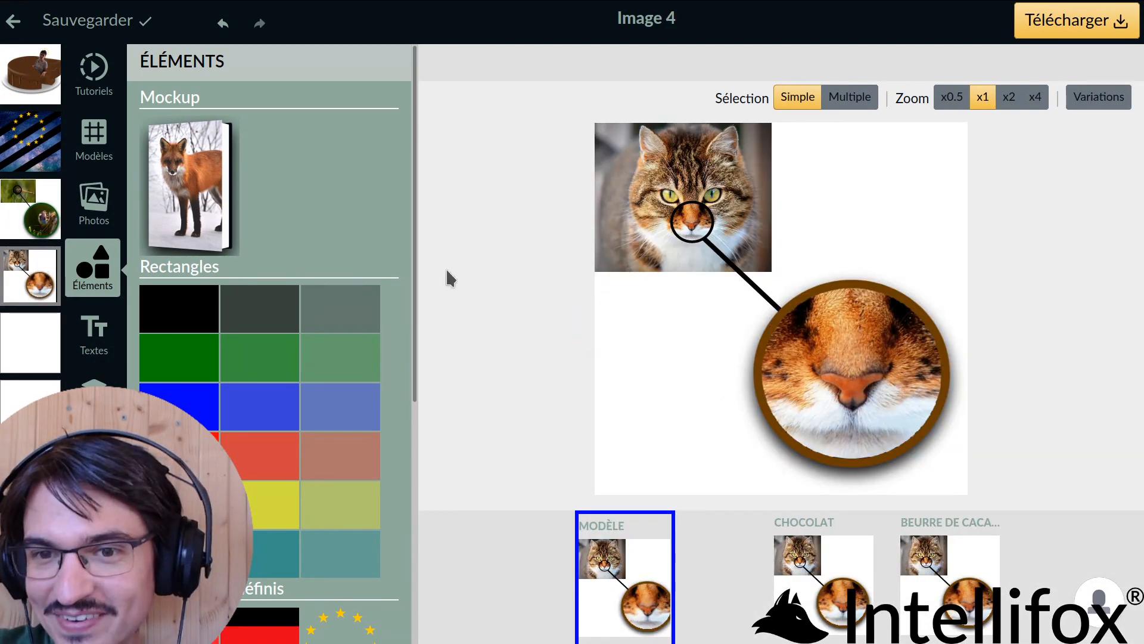
pyautogui.click(1098, 97)
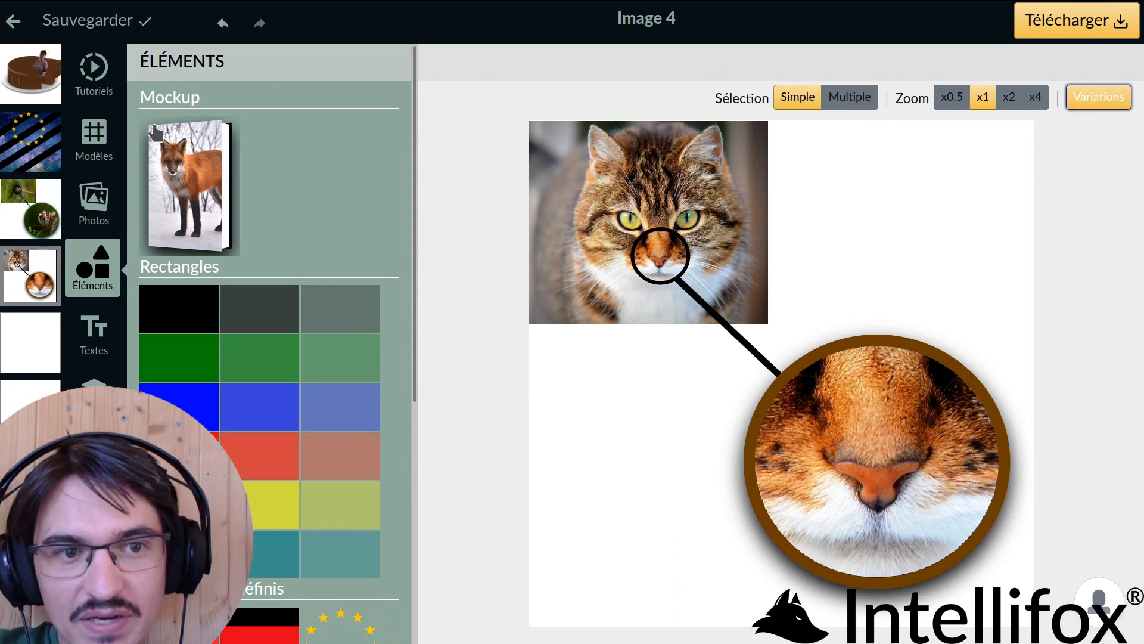
# In the cocoa butter variation of Image 4, replace the full cat photo with the library's kitten among daisies, searching for "chat".
pyautogui.click(95, 262)
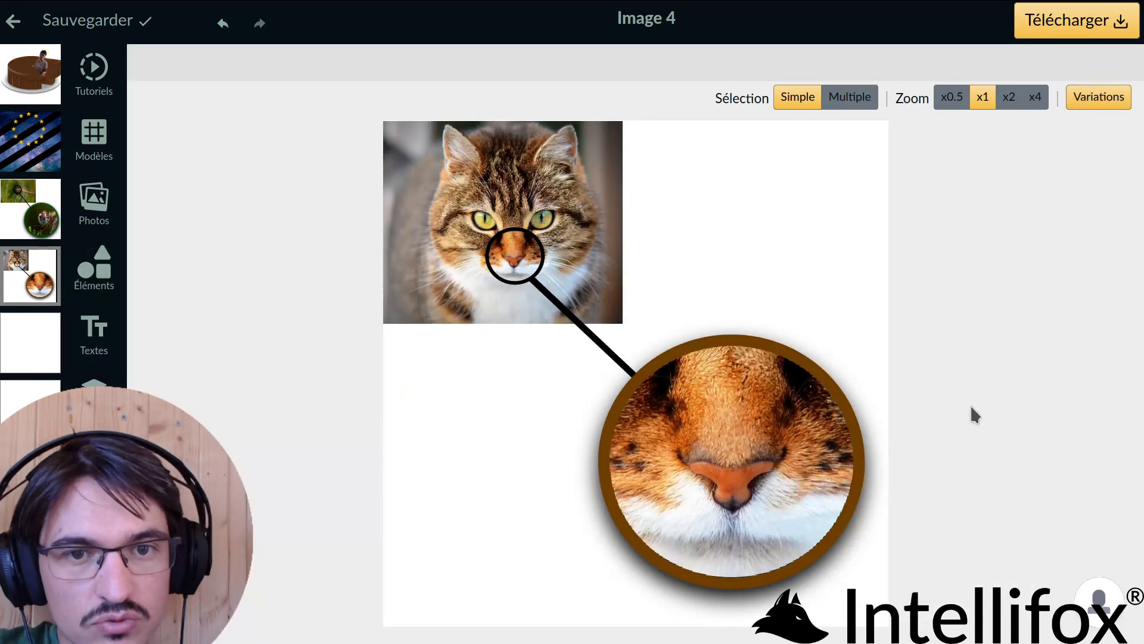
pyautogui.click(1099, 98)
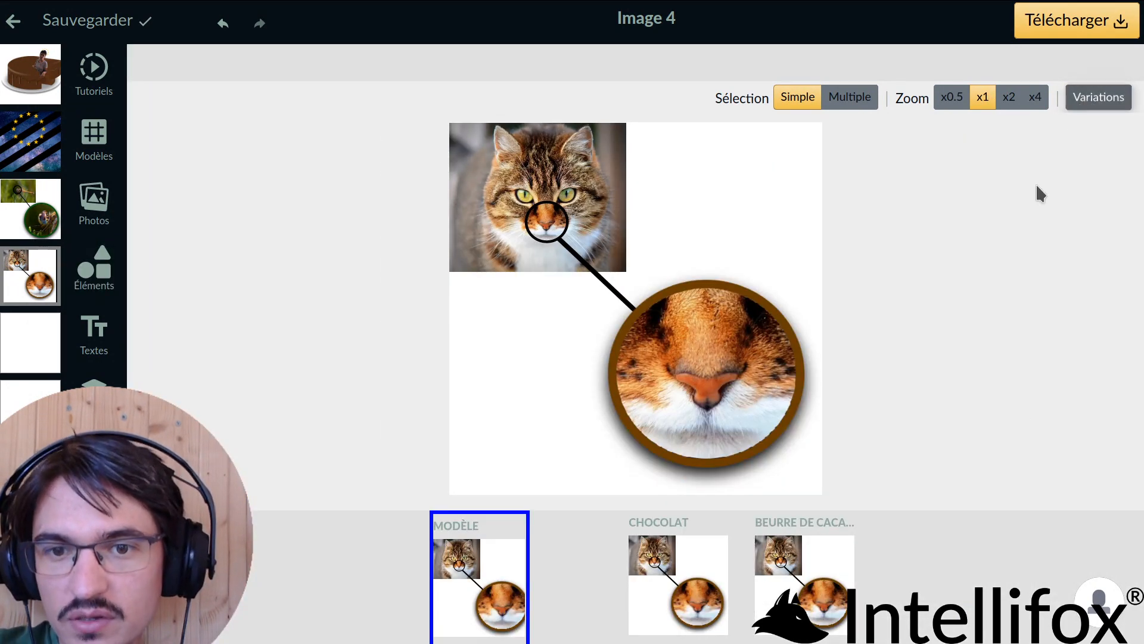
pyautogui.click(800, 567)
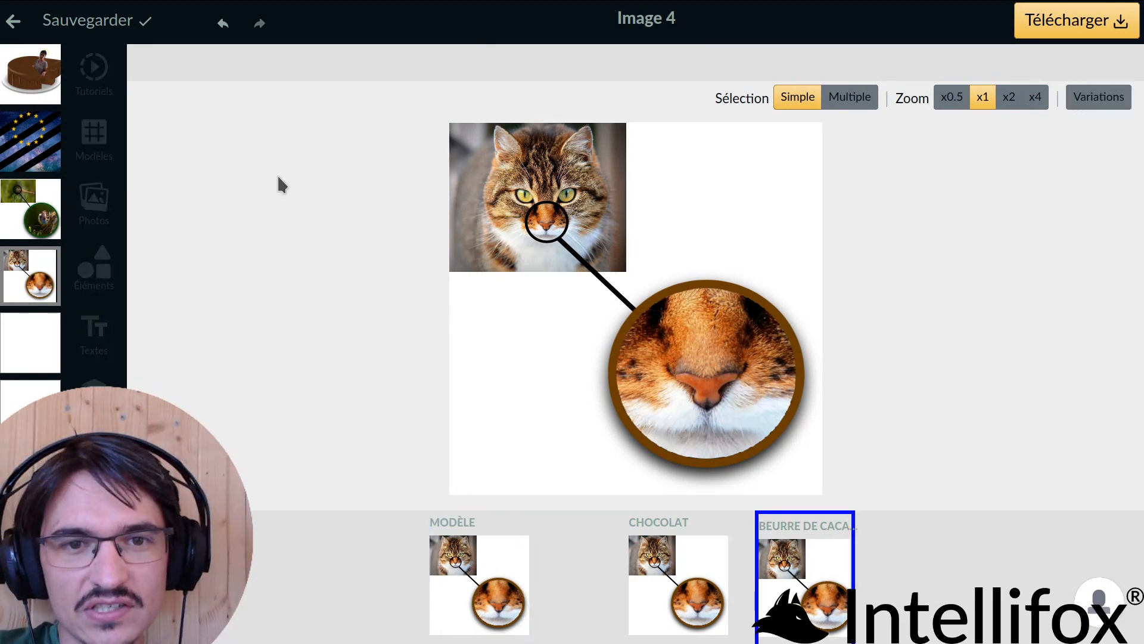
pyautogui.click(504, 247)
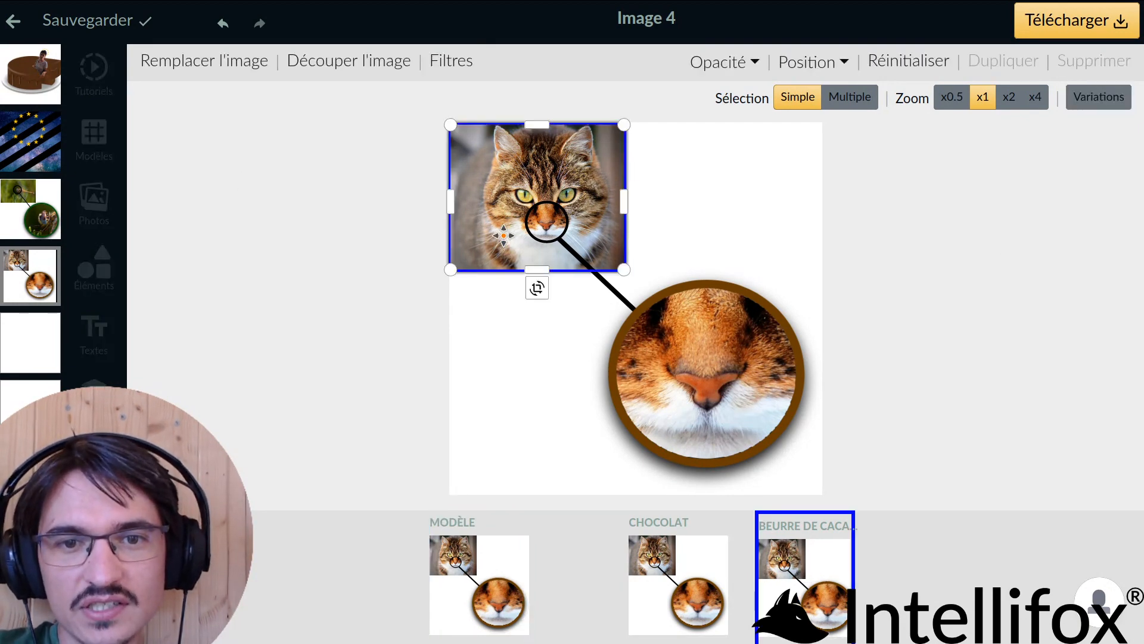
pyautogui.click(180, 63)
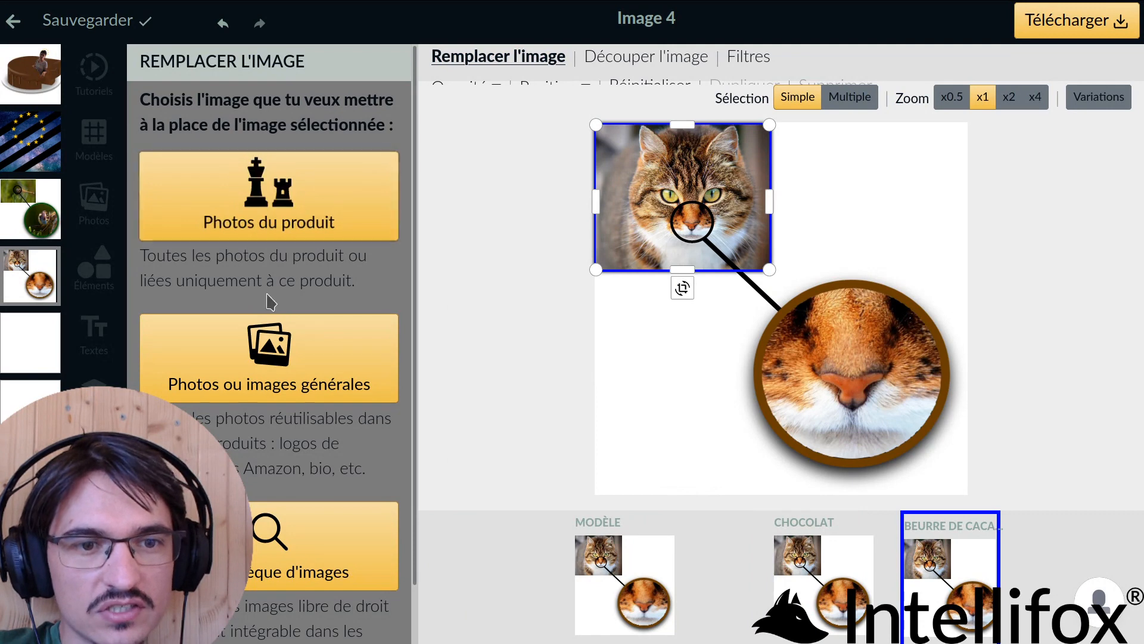
pyautogui.click(322, 546)
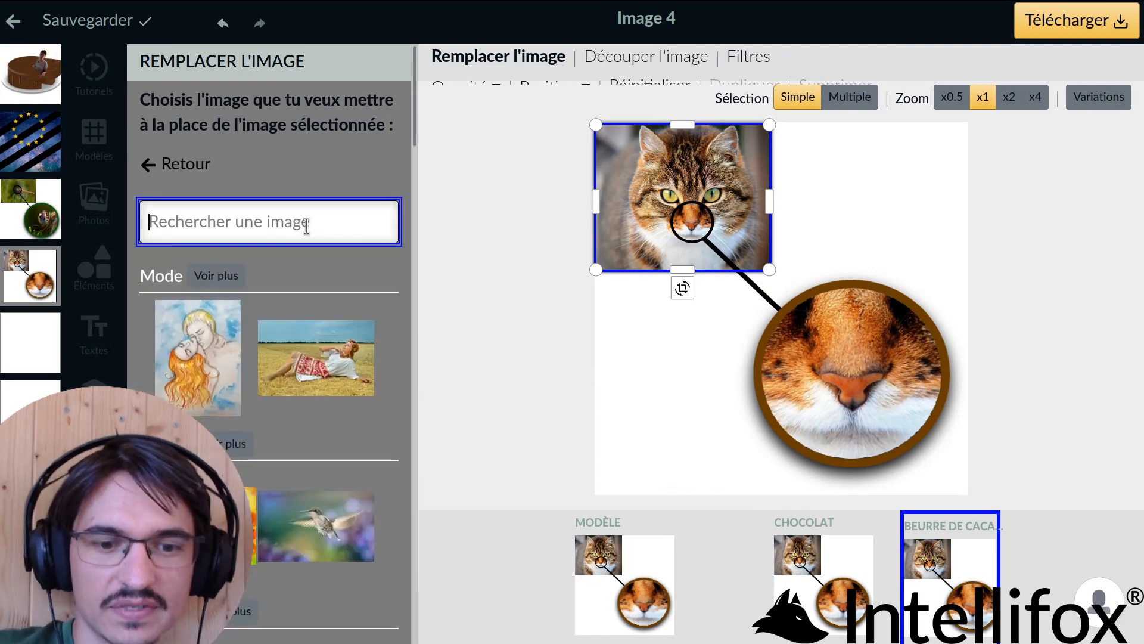
pyautogui.write('chat')
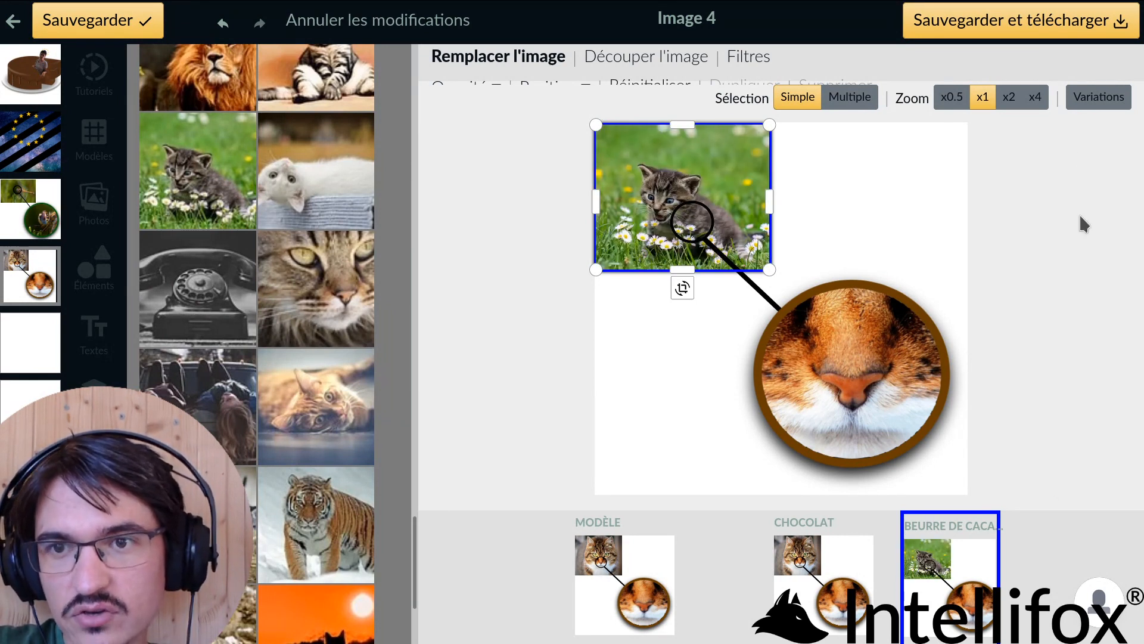
# Select the diagonal line and the black ring together and move them so the ring surrounds the kitten's face.
pyautogui.click(1098, 96)
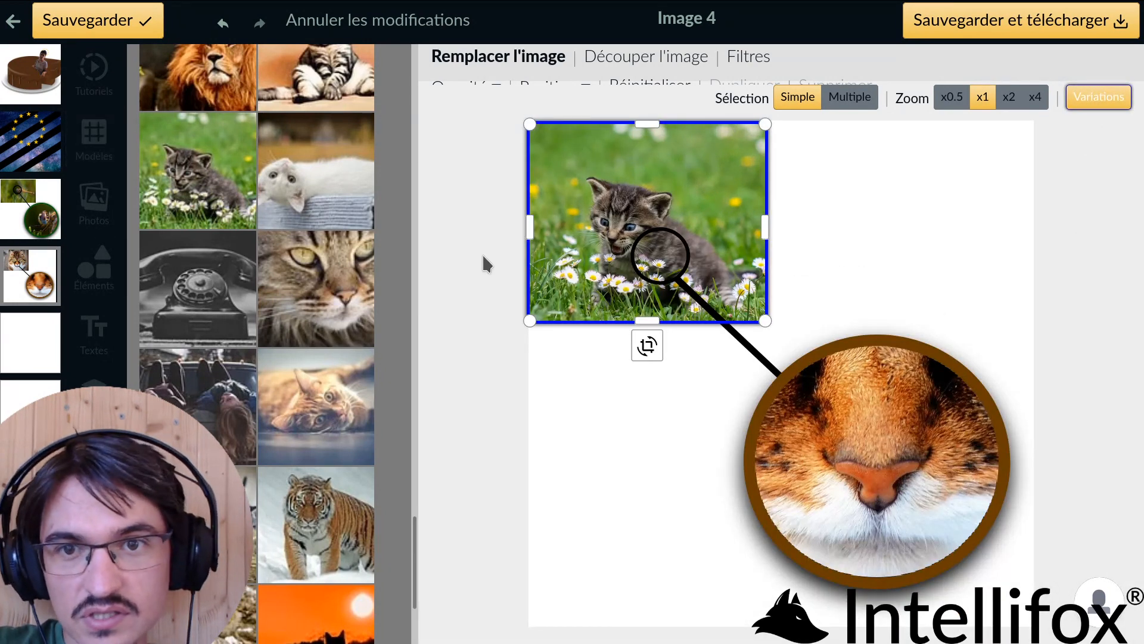
pyautogui.click(89, 200)
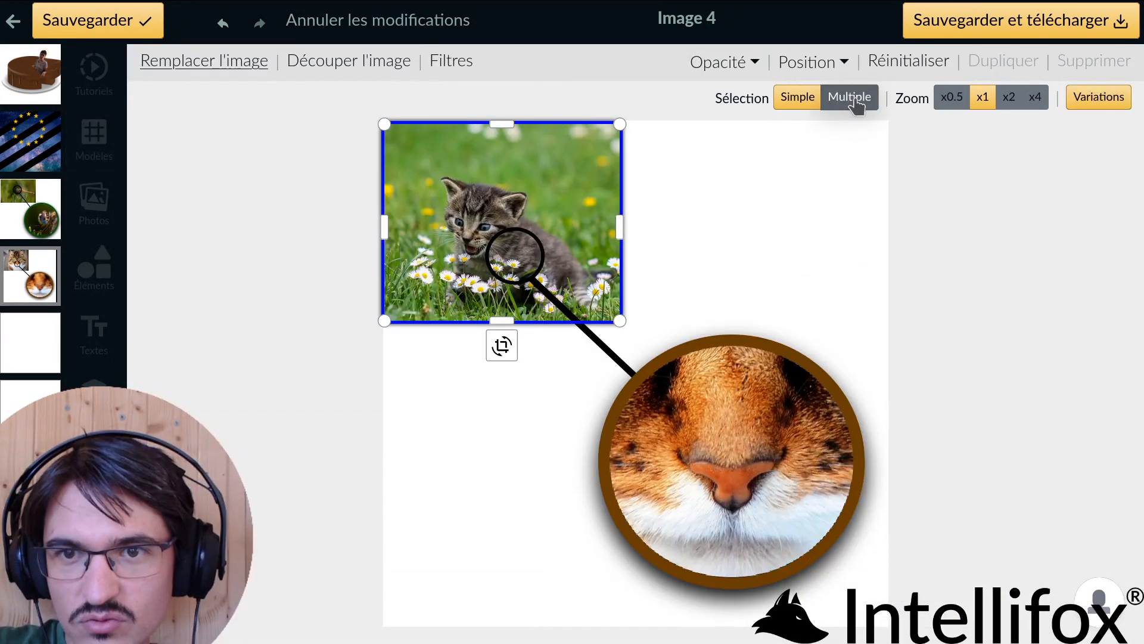
pyautogui.click(850, 98)
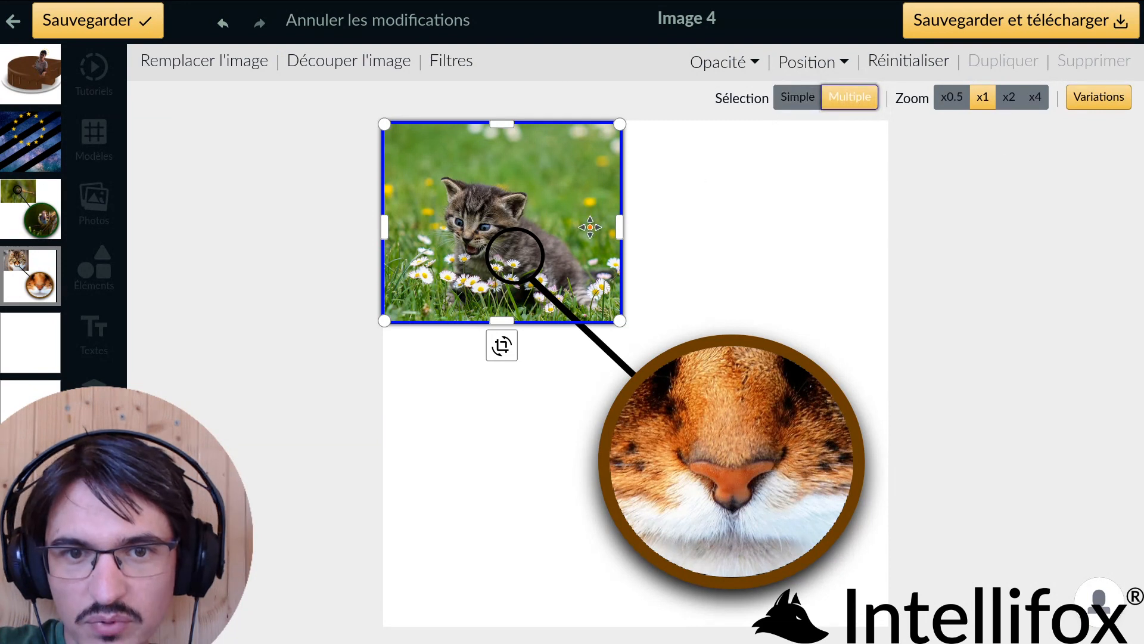
pyautogui.click(581, 226)
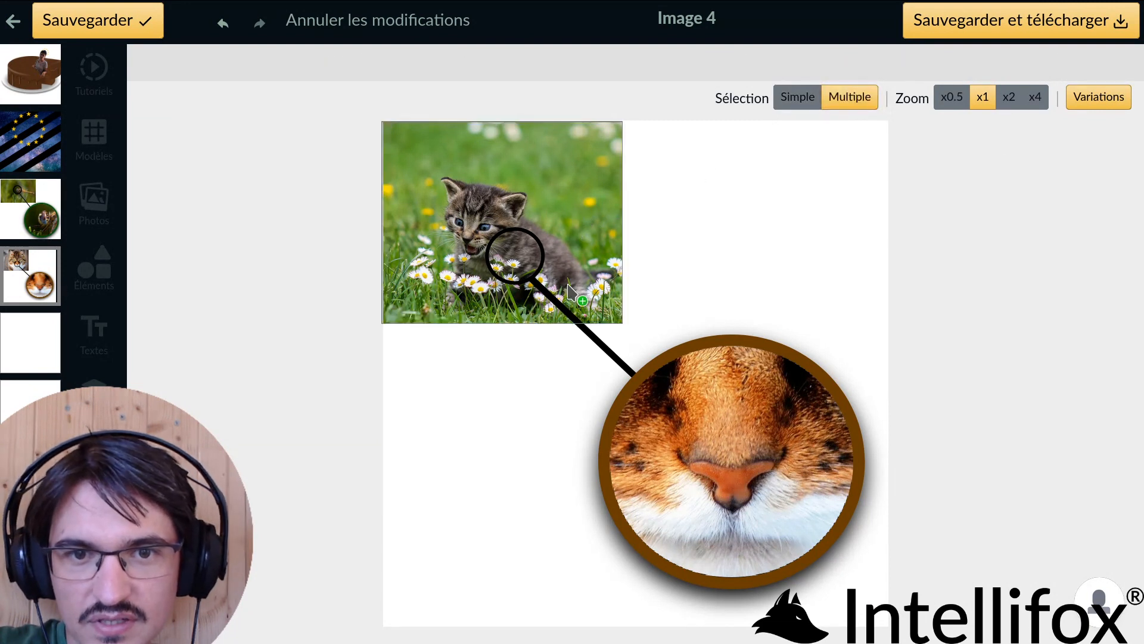
pyautogui.click(590, 340)
pyautogui.click(527, 274)
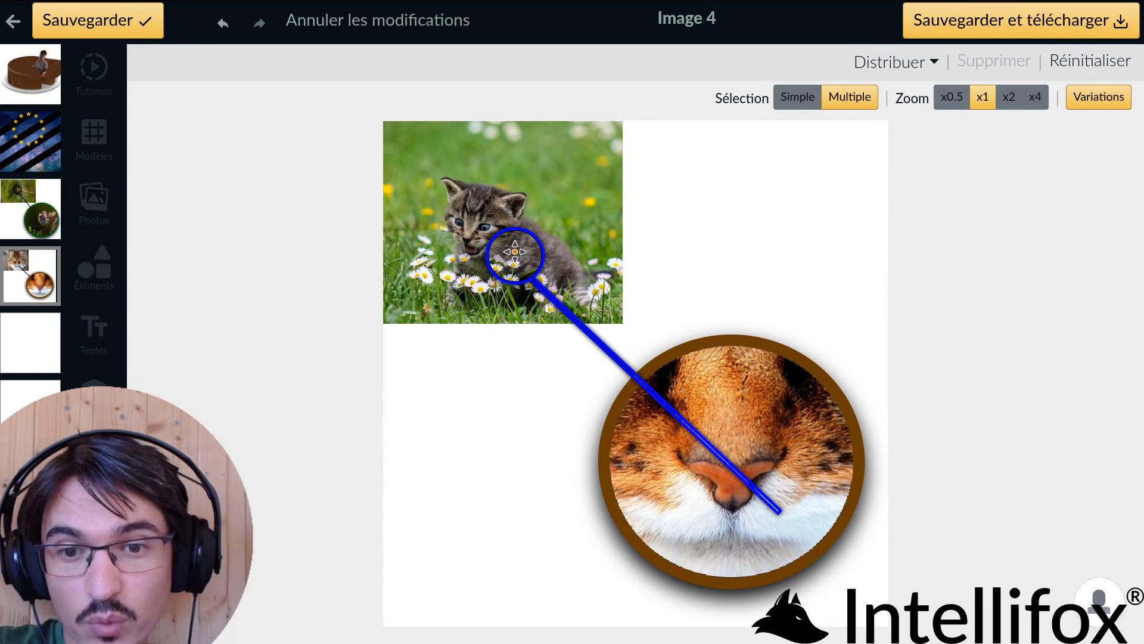
pyautogui.moveTo(515, 251); pyautogui.dragTo(472, 233)
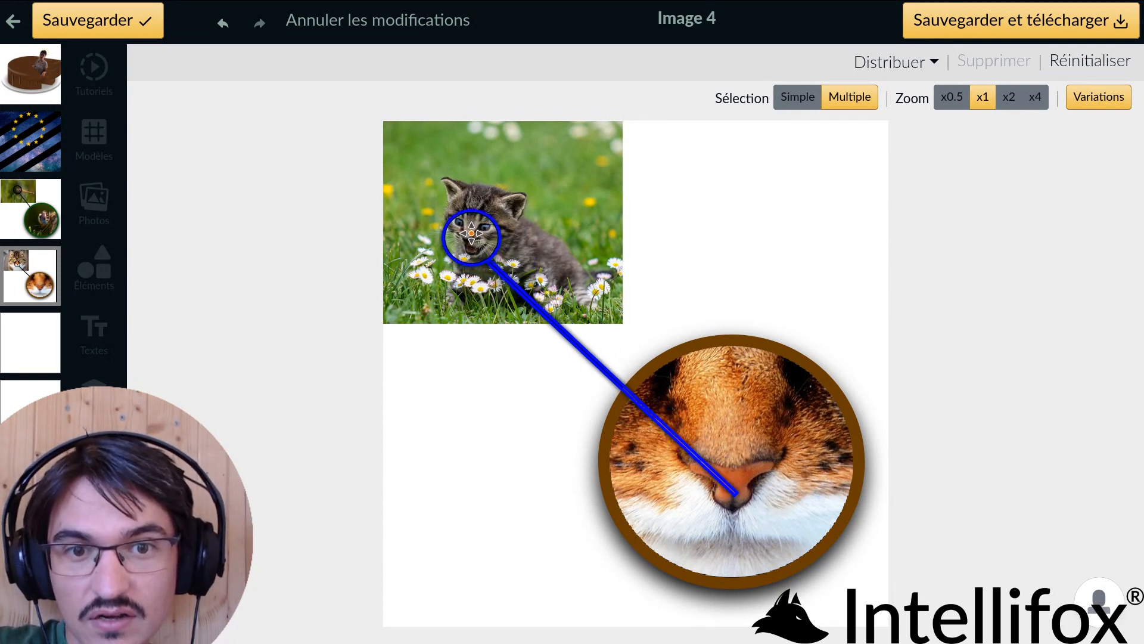
pyautogui.click(721, 287)
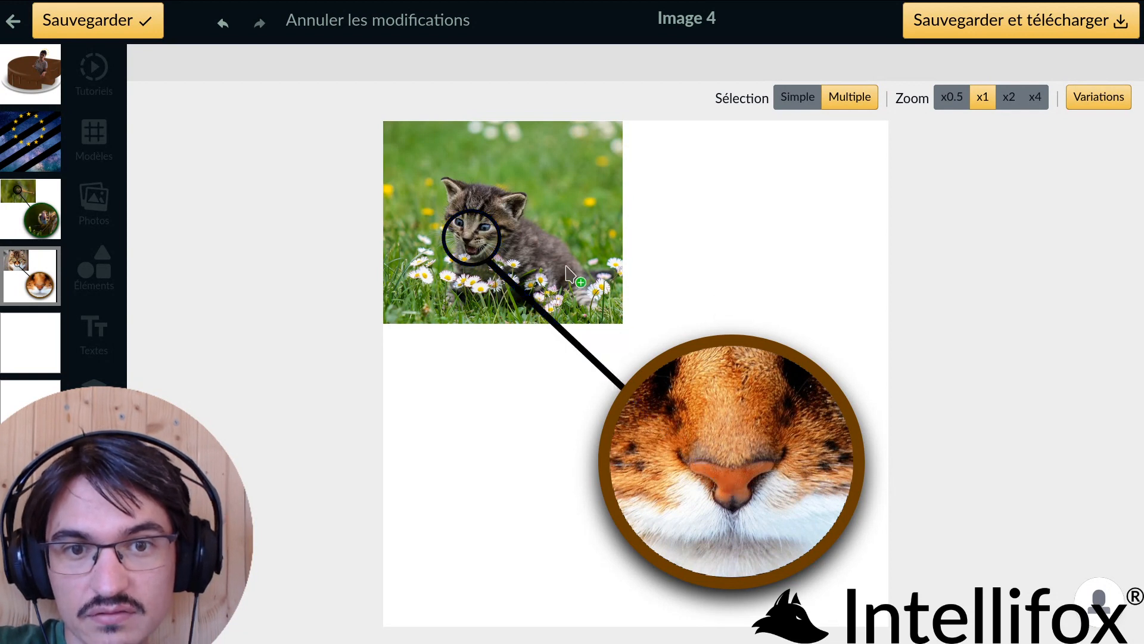
# Replace the photo in the circular close-up with the same kitten among daisies from the image library, searching for "chat".
pyautogui.click(757, 381)
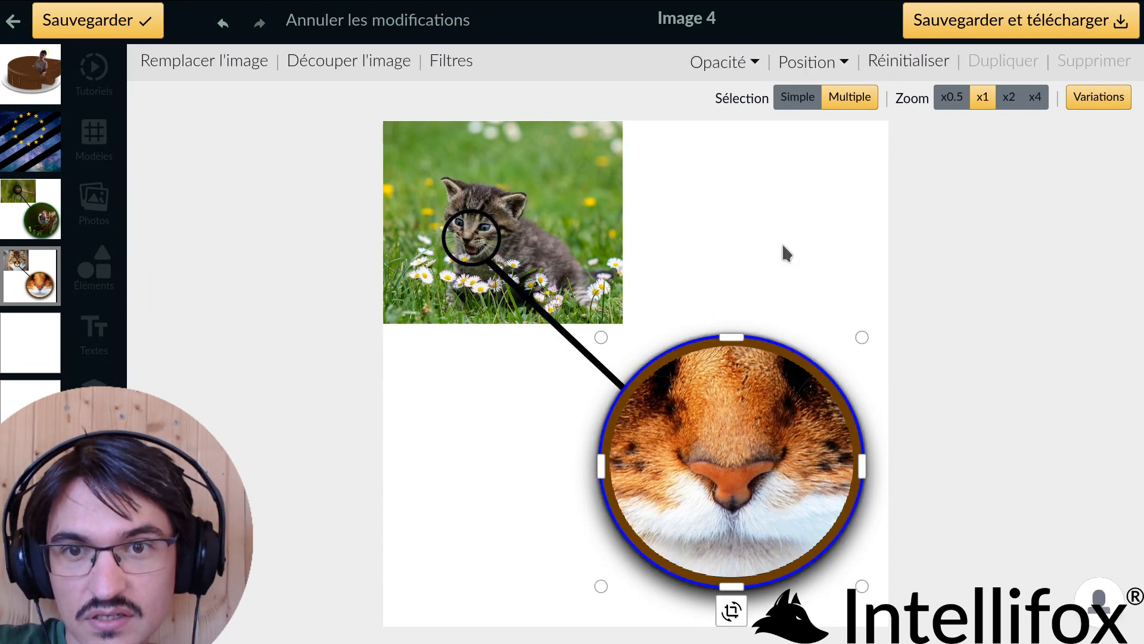
pyautogui.click(799, 101)
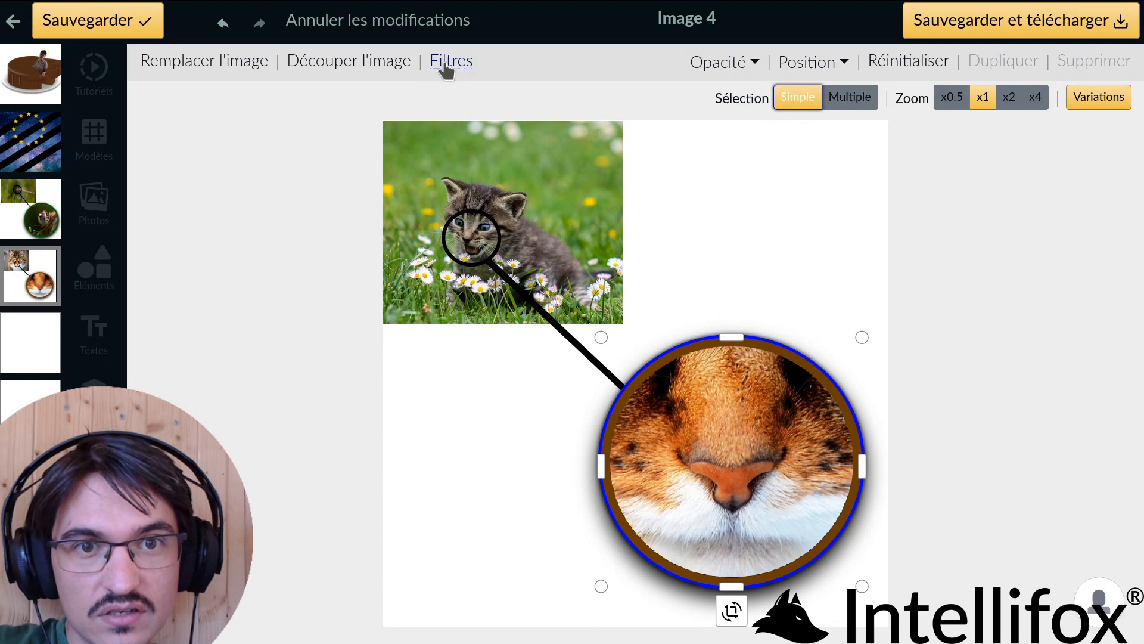
pyautogui.click(203, 64)
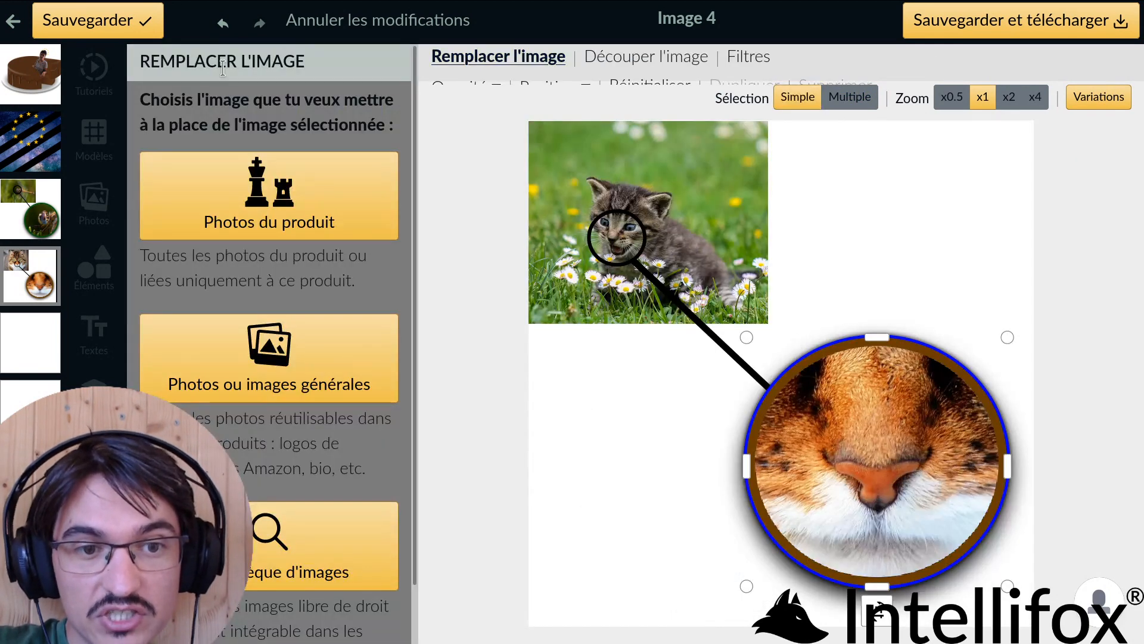
pyautogui.scroll(-1, 255, 504)
pyautogui.click(255, 504)
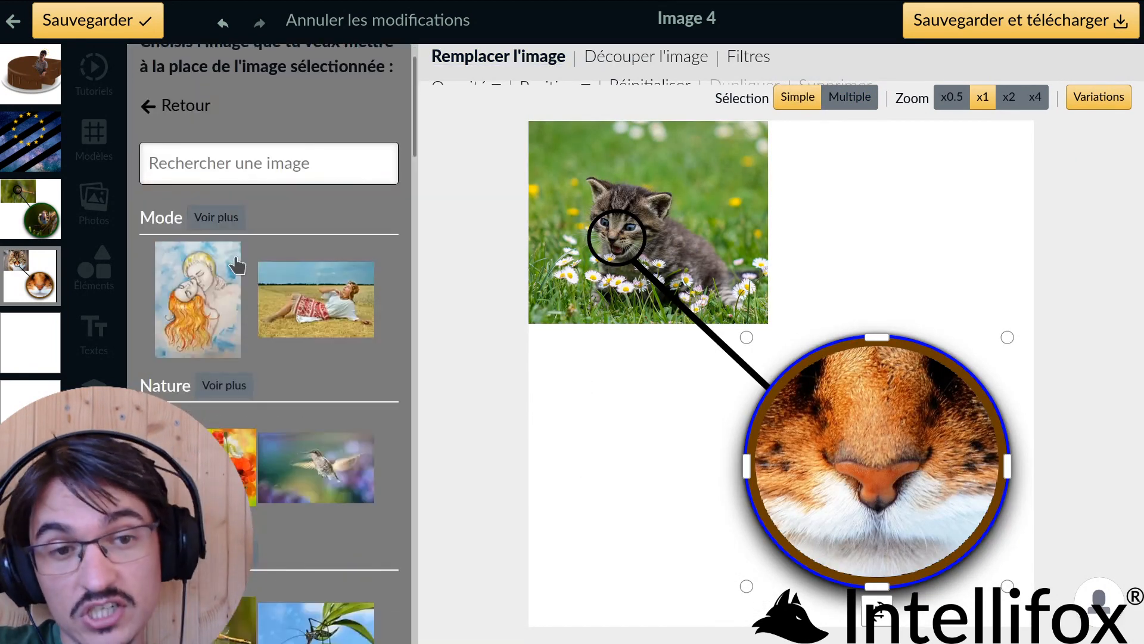
pyautogui.click(240, 156)
pyautogui.write('chat')
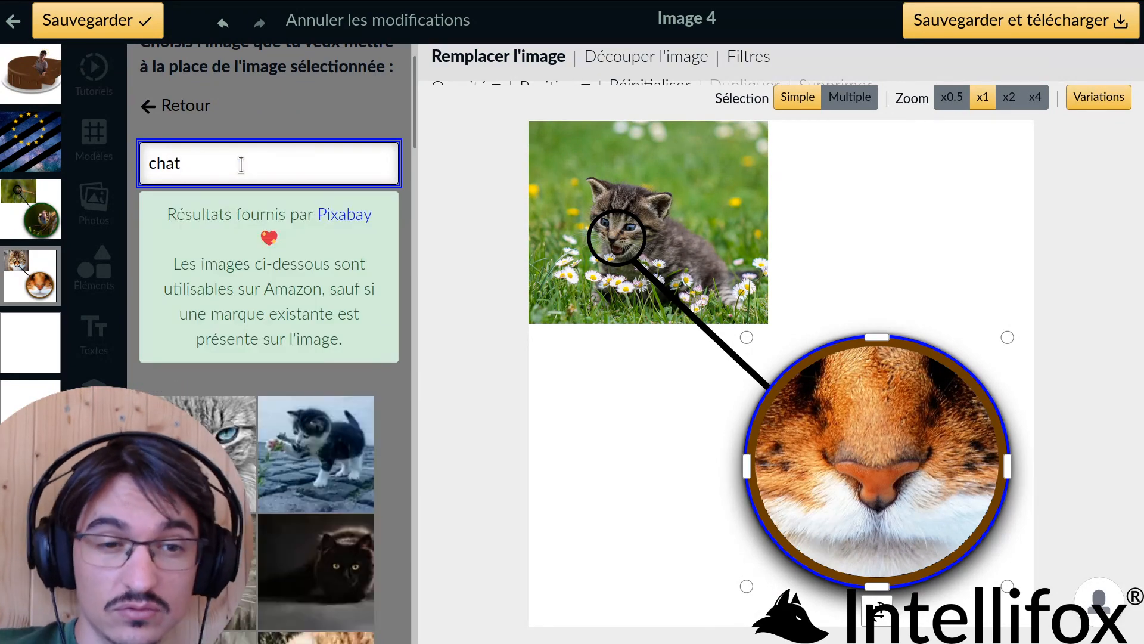
pyautogui.moveTo(416, 116); pyautogui.dragTo(420, 533)
pyautogui.click(180, 367)
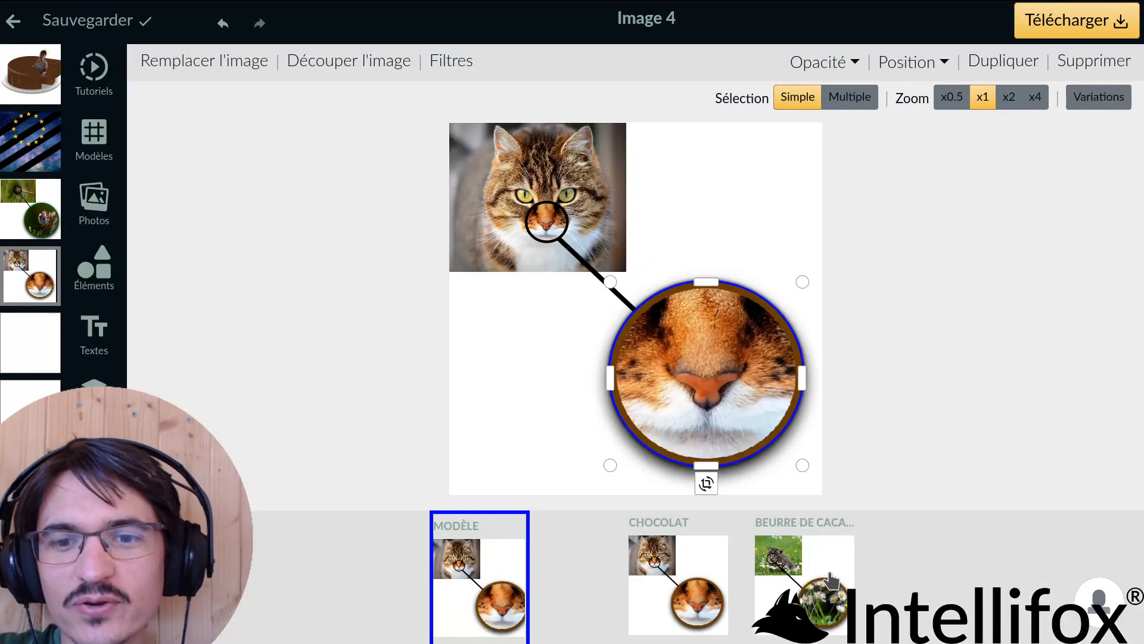
# In the cocoa butter variation, crop the circular close-up to the kitten's face and compare the result with the model.
pyautogui.click(796, 563)
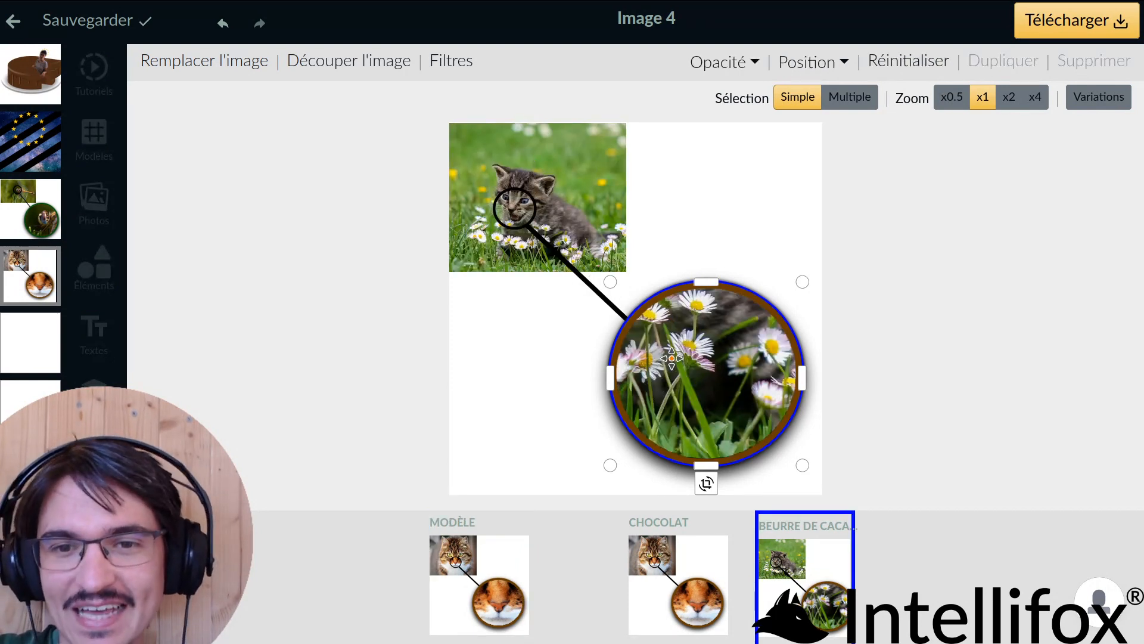
pyautogui.click(336, 62)
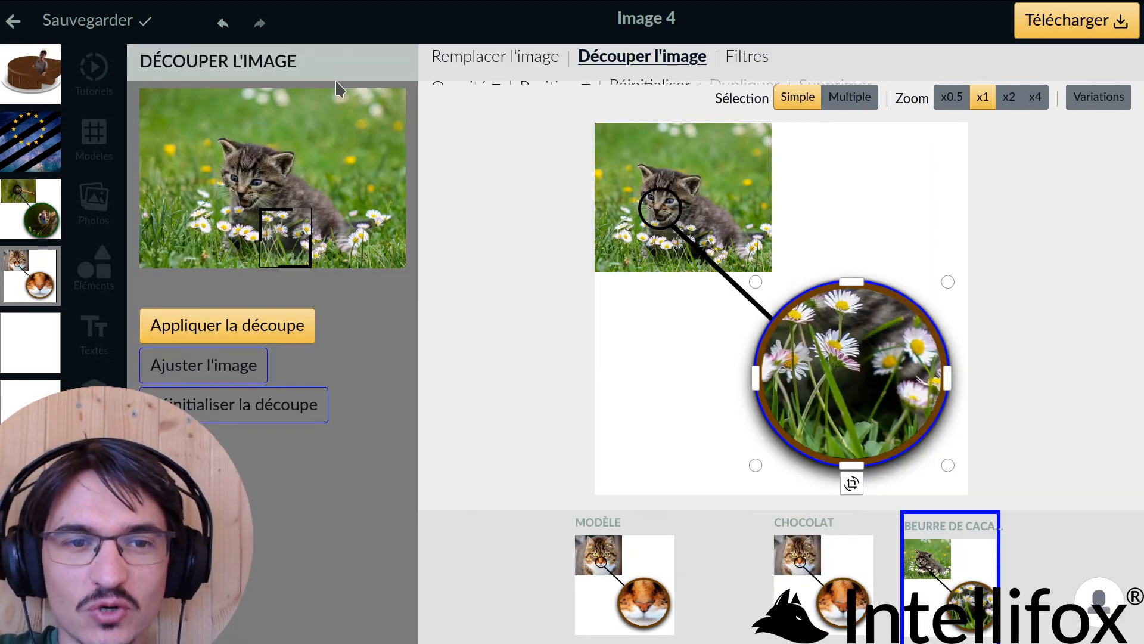
pyautogui.moveTo(266, 255); pyautogui.dragTo(225, 207)
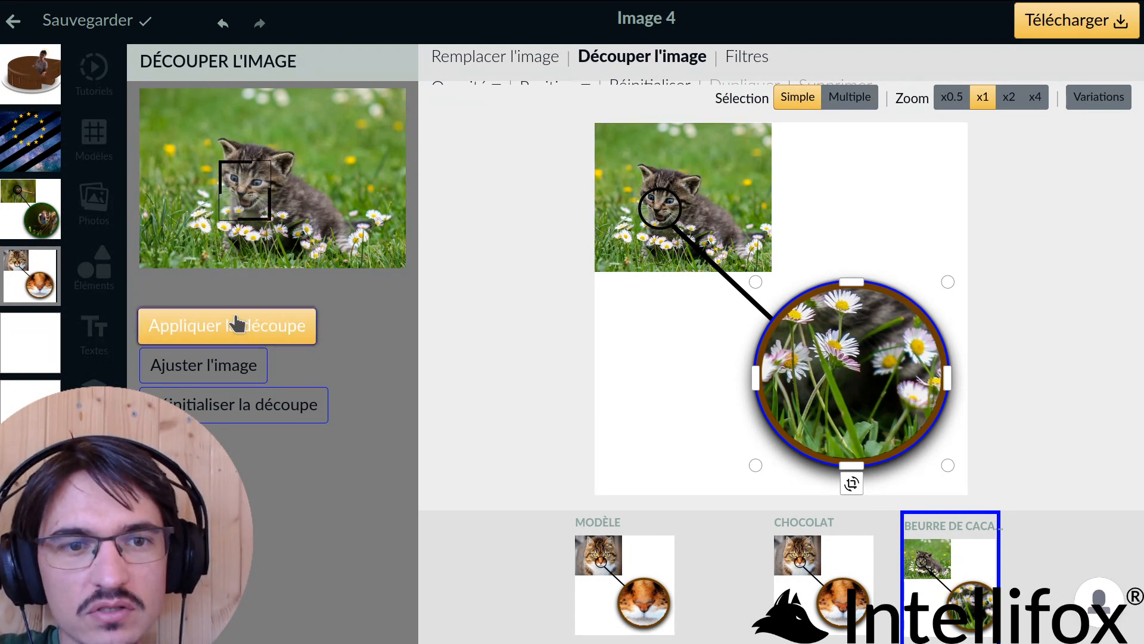
pyautogui.click(187, 329)
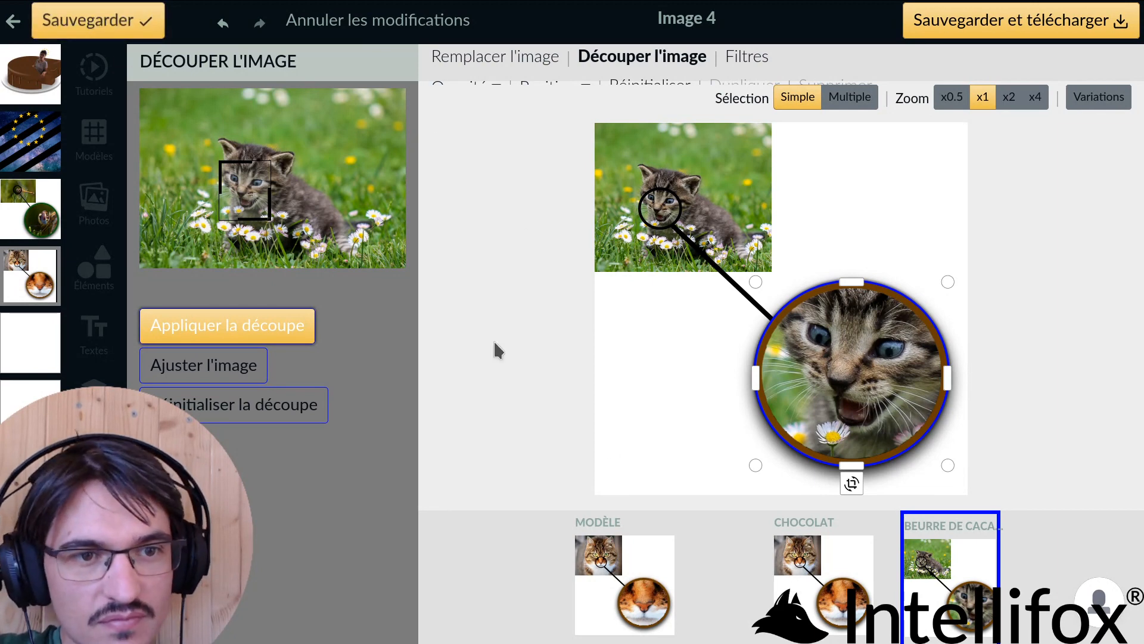
pyautogui.click(832, 565)
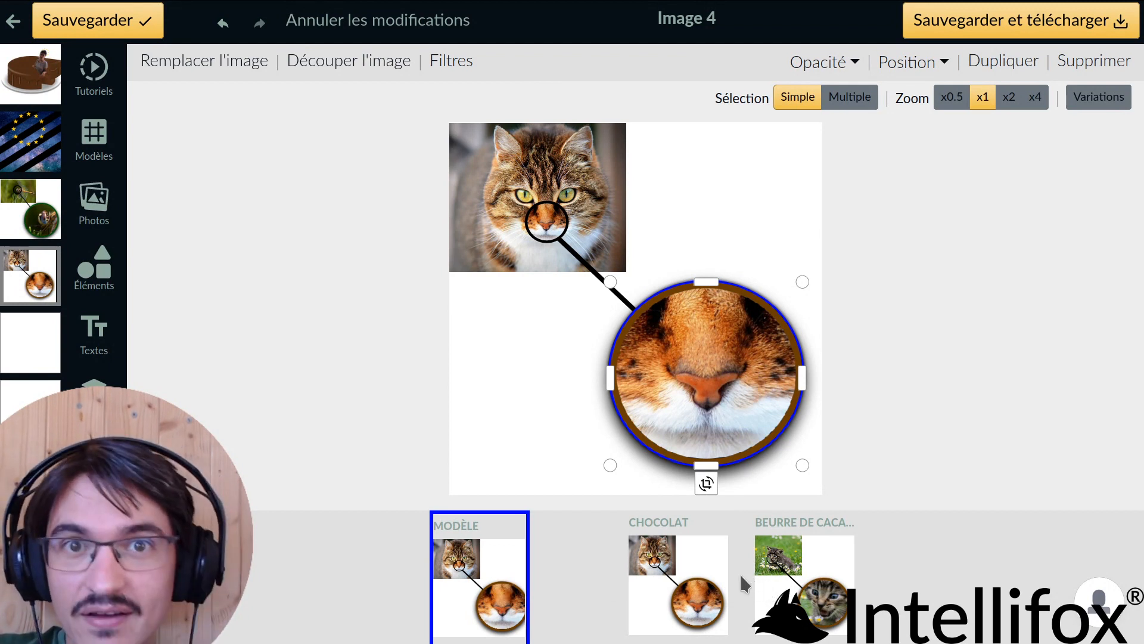
pyautogui.click(757, 581)
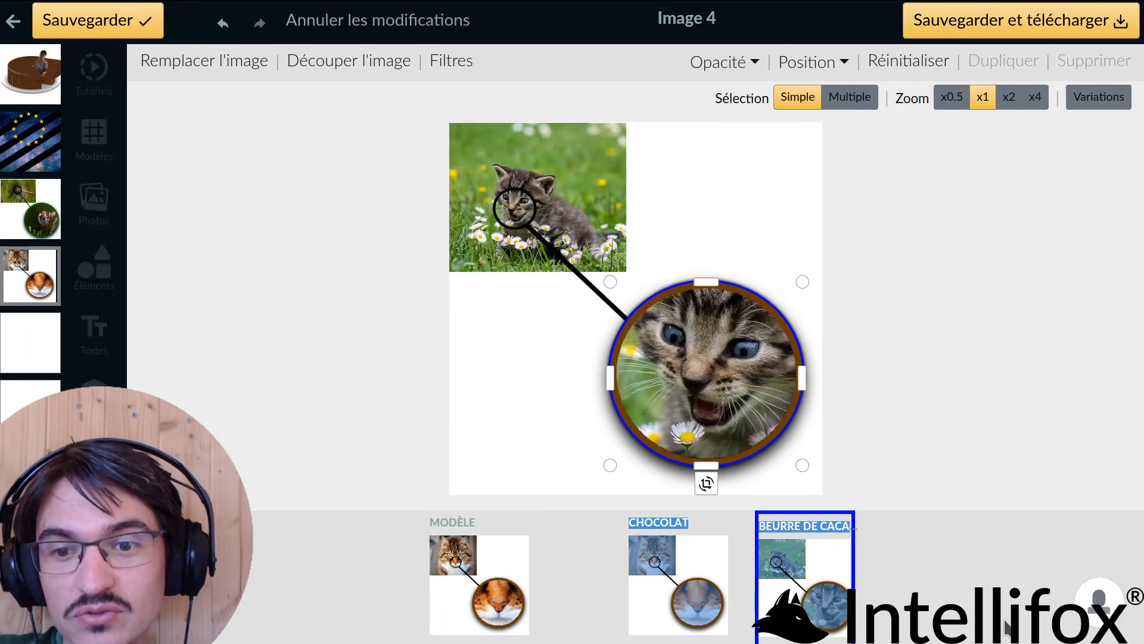